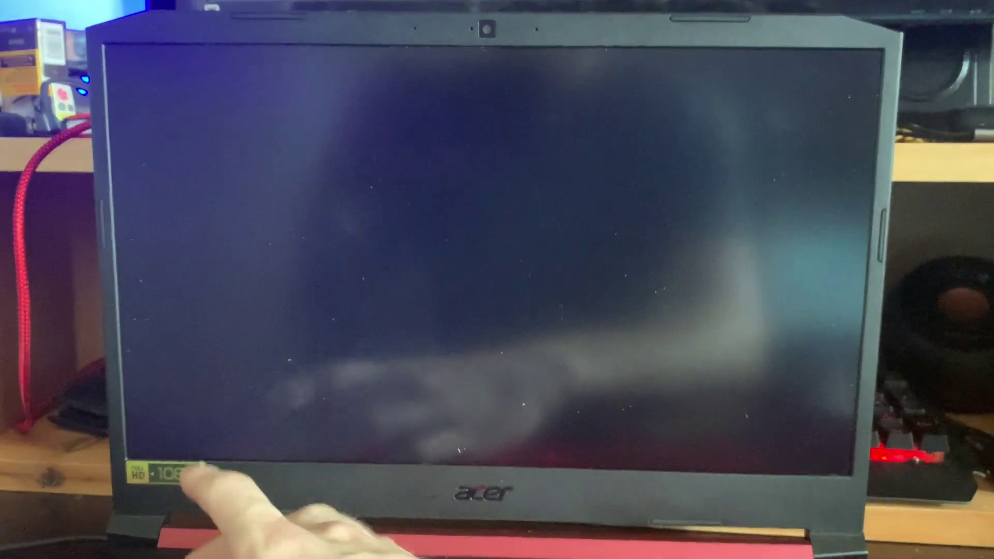
key(F2)
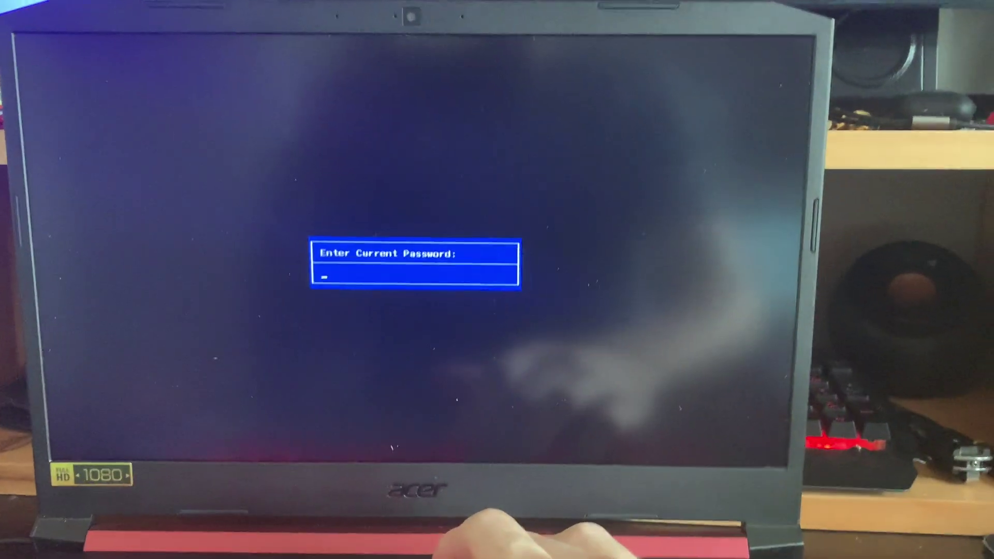
text(*******)
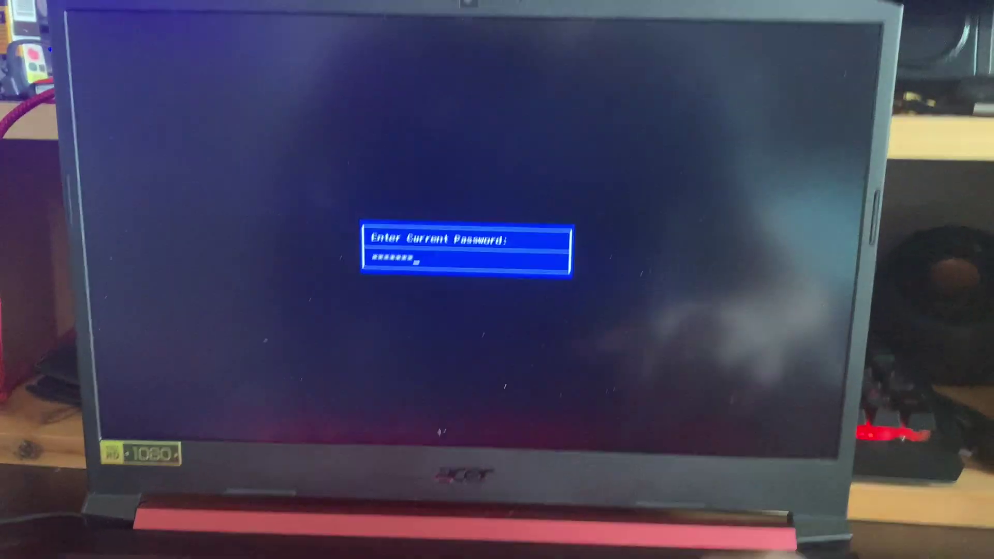
text(********)
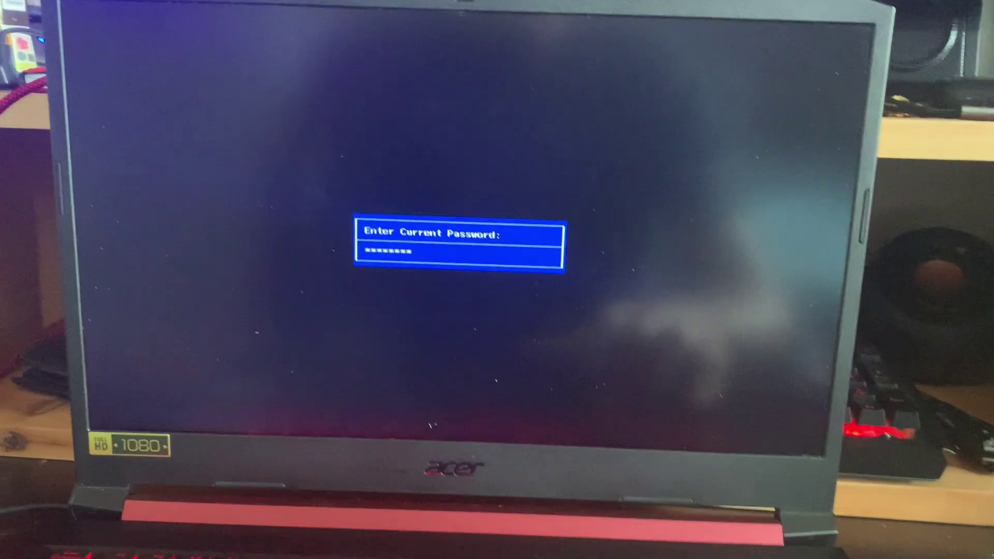
key(Return)
text(*********)
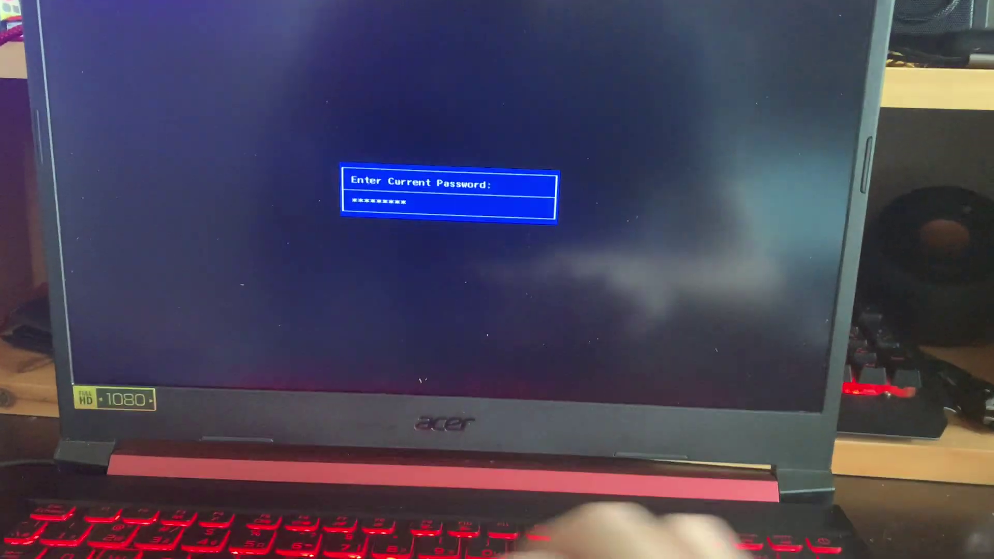
key(Return)
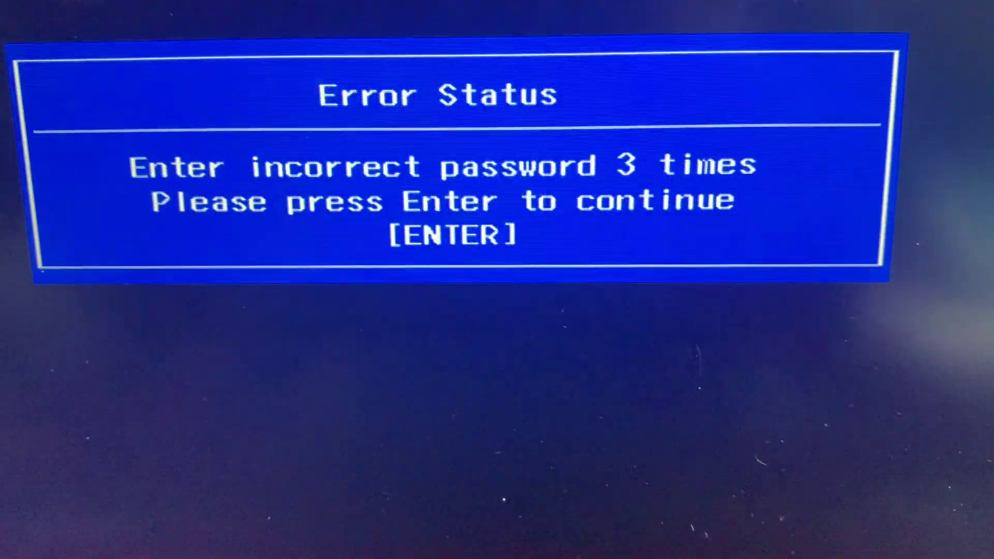
key(Return)
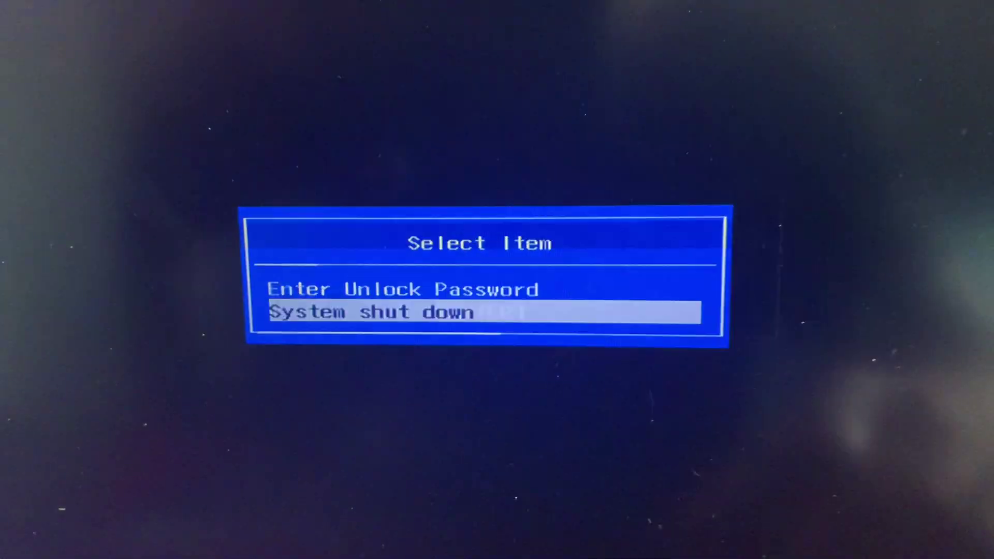
key(Up)
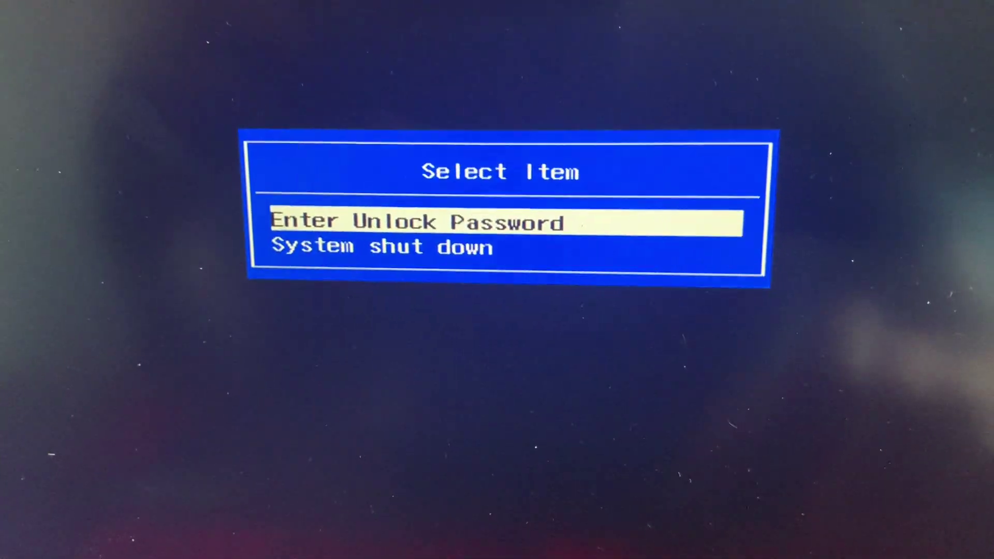
key(Return)
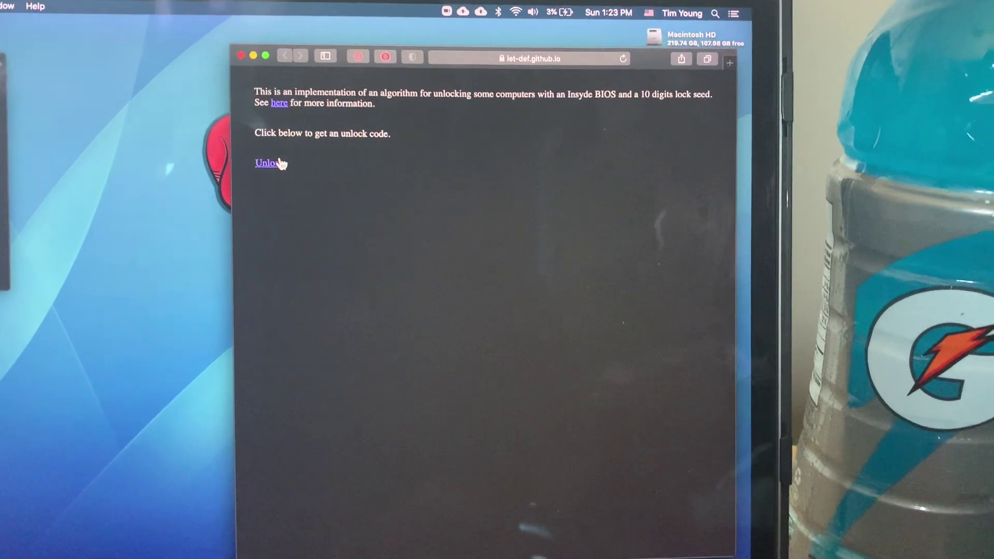
click(268, 161)
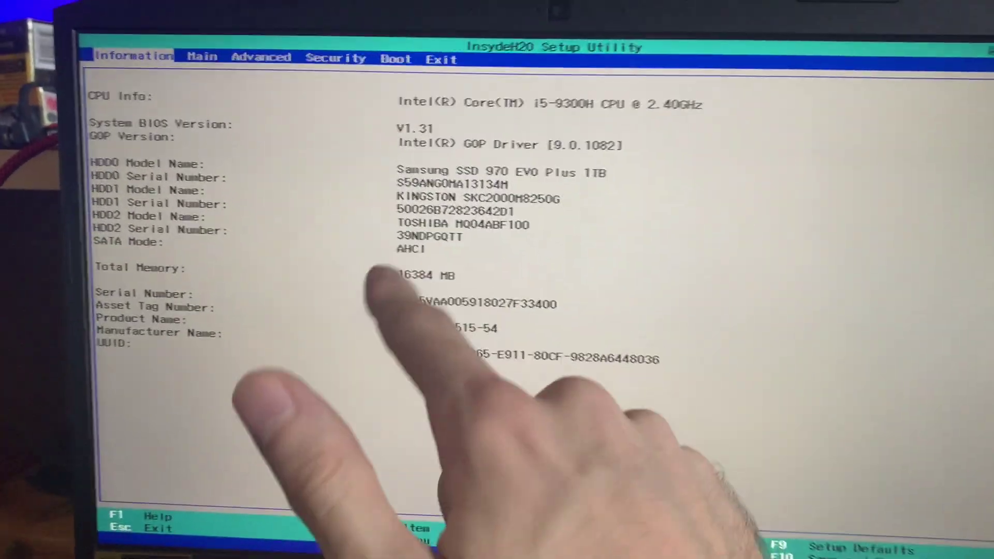
Step: Browse the Information, Main and Security tabs, then move down to the F12 Boot Menu setting
key(Right)
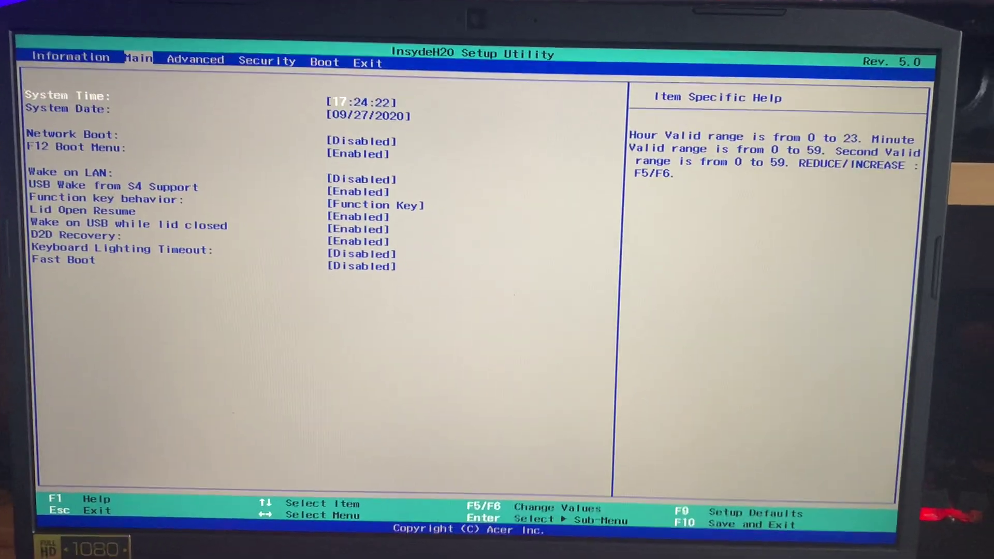
key(Left)
key(Right)
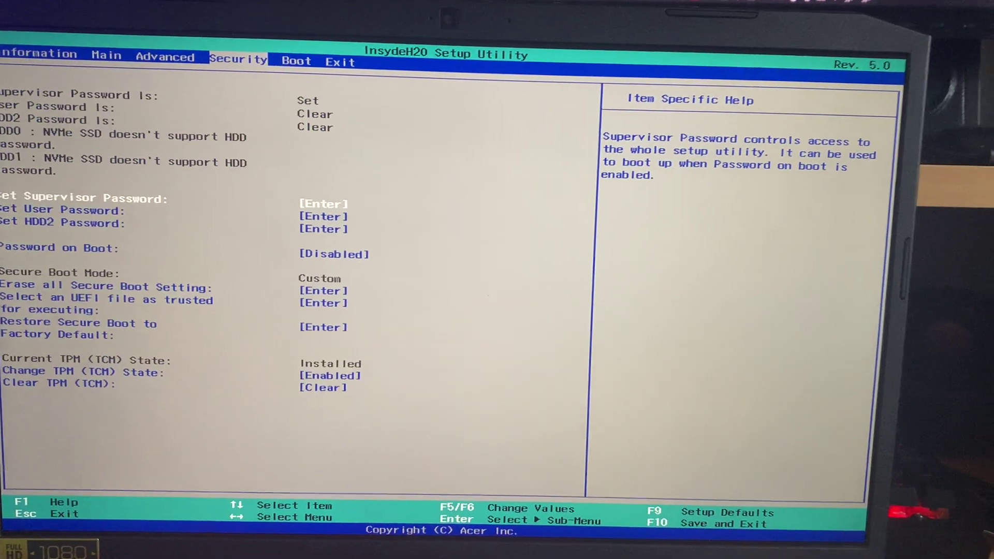
key(Down)
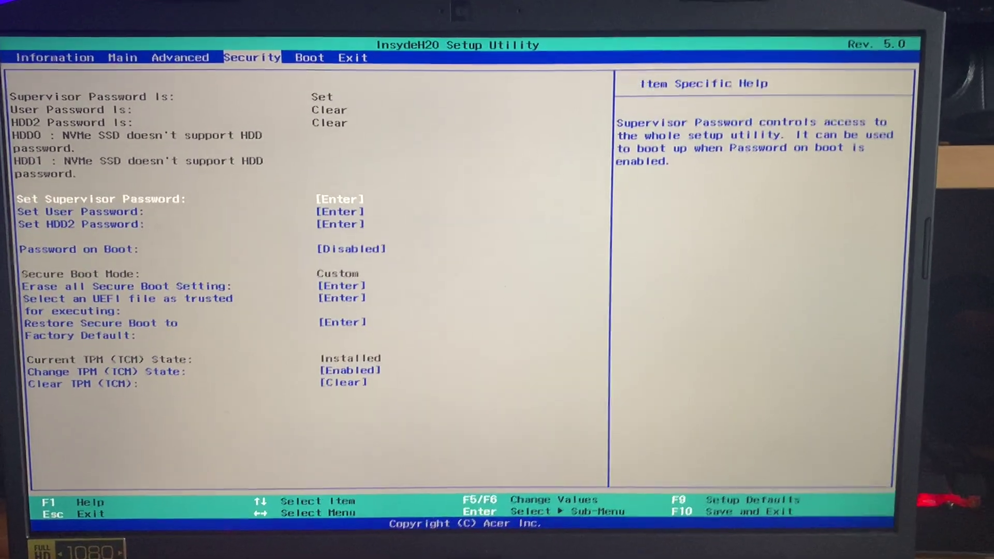
key(Left)
key(Left)
key(Left)
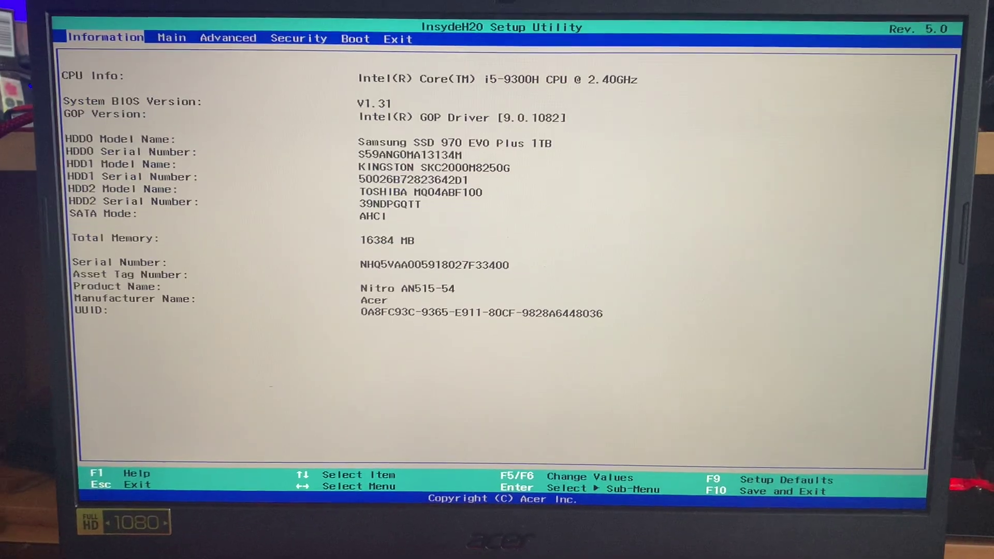
key(Down)
key(Down)
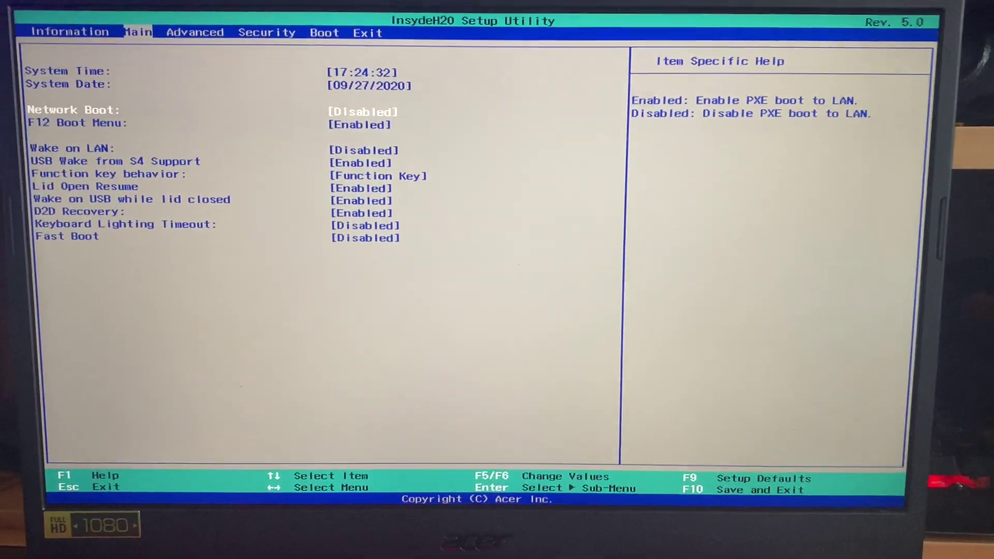
key(Down)
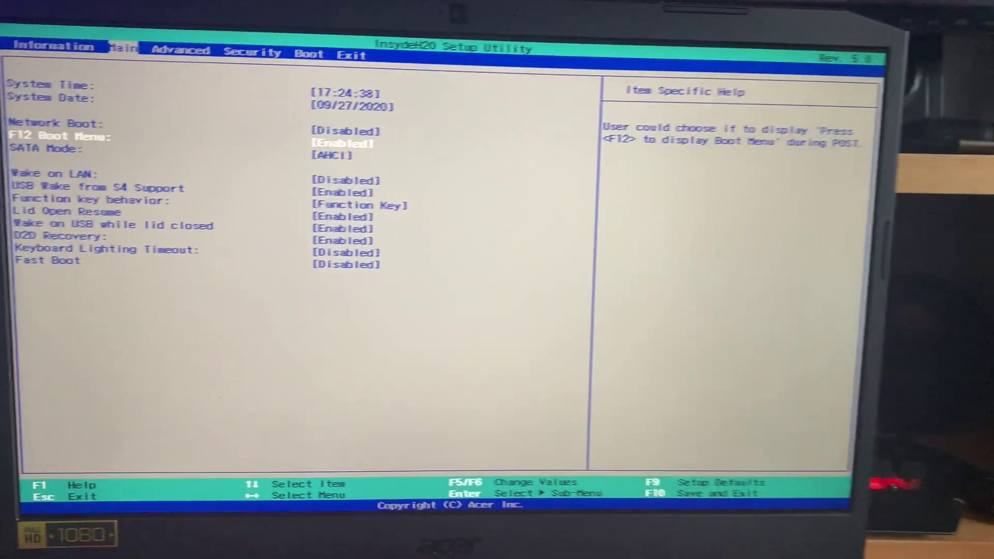
Step: Review the SATA Mode options and keep AHCI selected
key(Return)
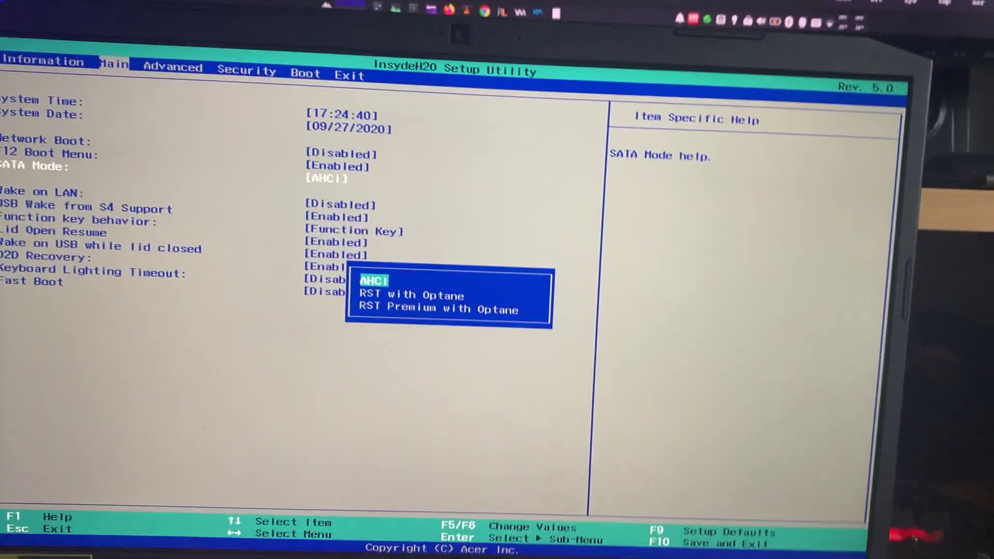
key(Down)
key(Down)
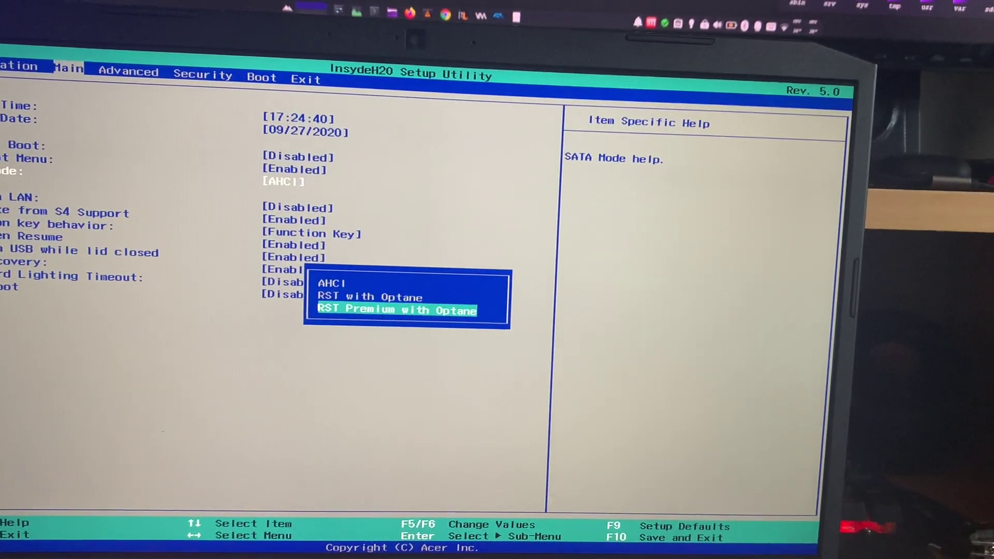
key(Up)
key(Up)
key(Return)
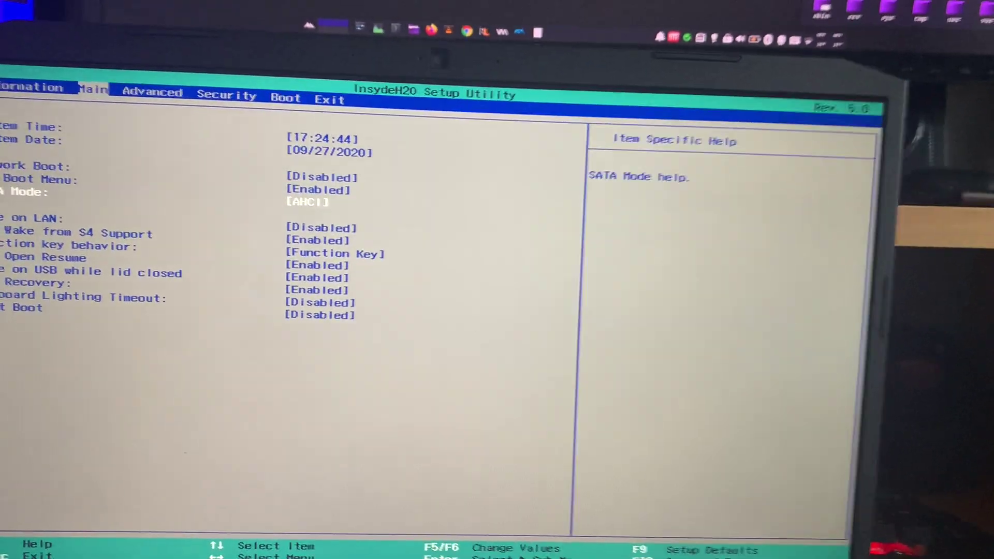
Step: Move across the setup tabs to the Exit page
key(Right)
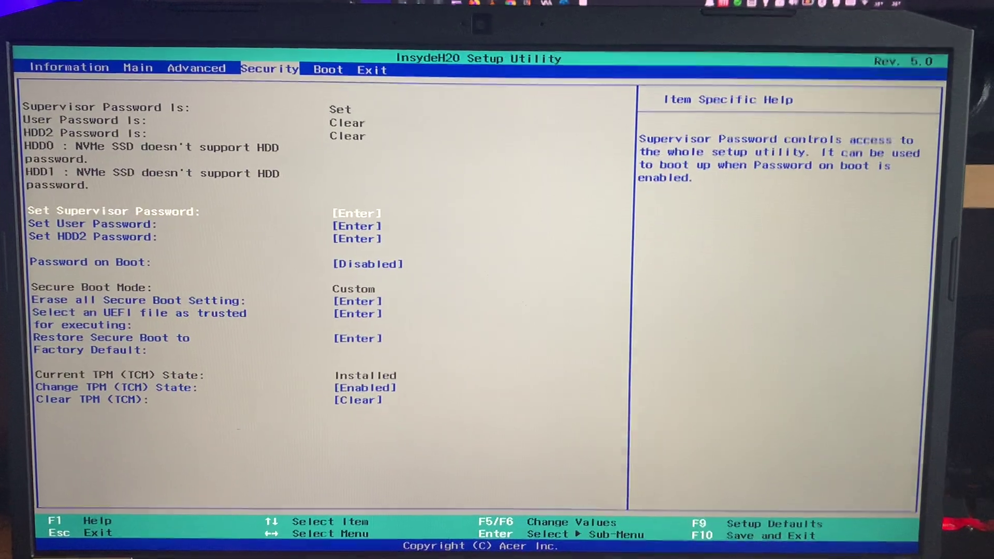
key(Left)
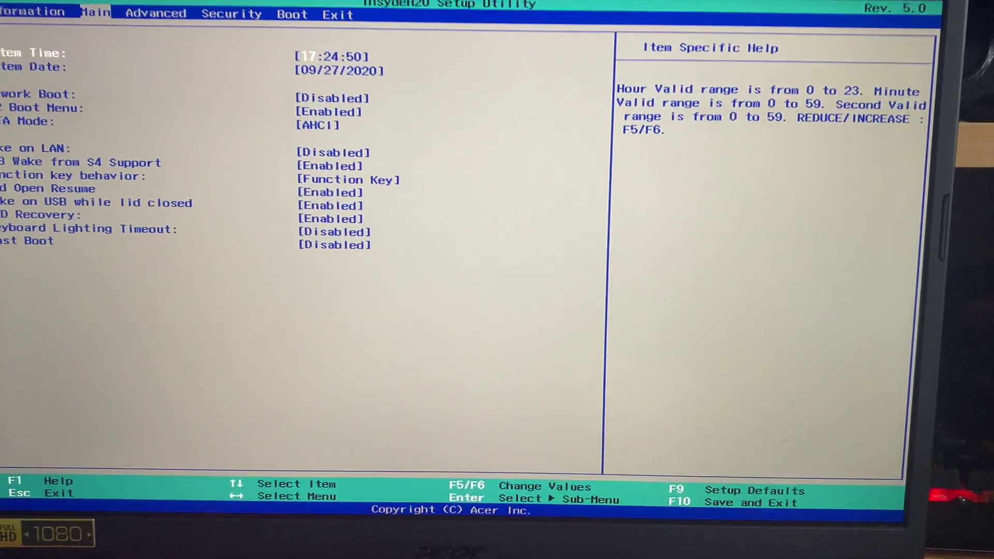
key(Right)
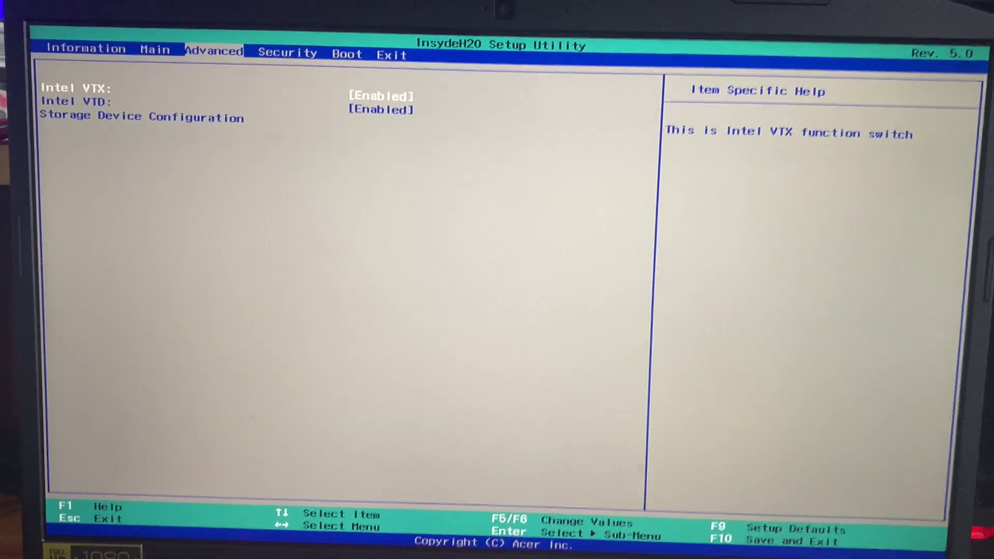
key(Right)
key(Right)
key(Right)
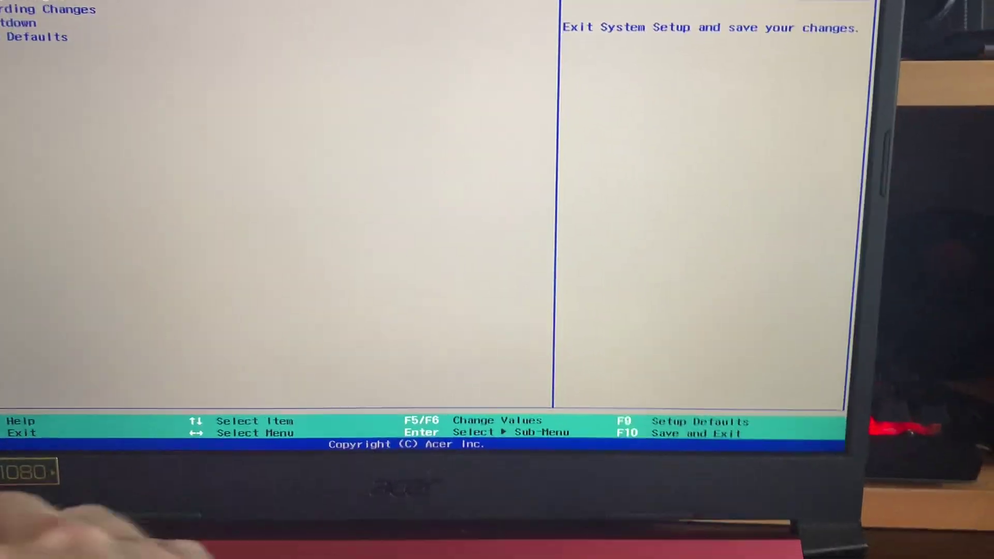
Step: Choose Exit Saving Changes to save the BIOS settings and boot into macOS Catalina
key(Return)
key(Return)
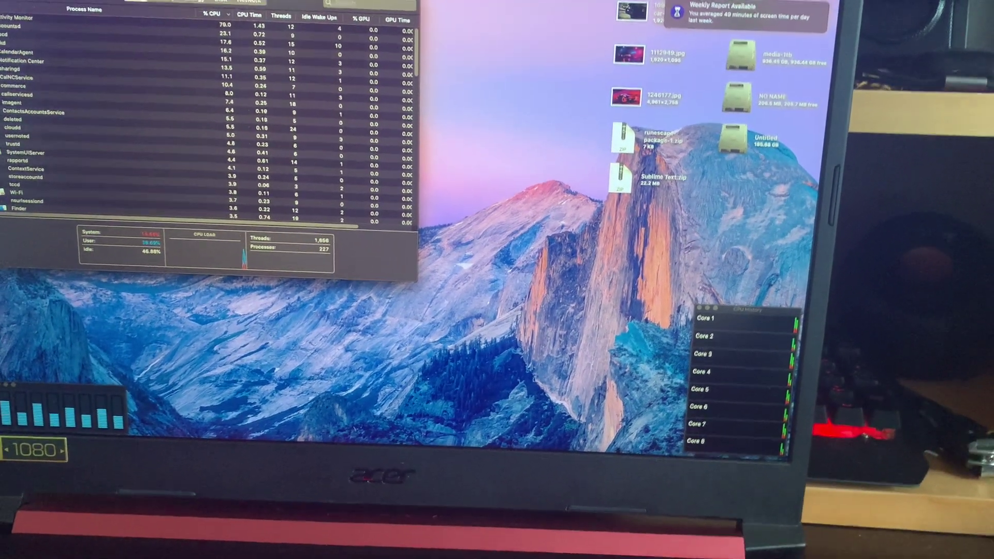
Step: Close the Activity Monitor process window with Cmd+W
key(super+w)
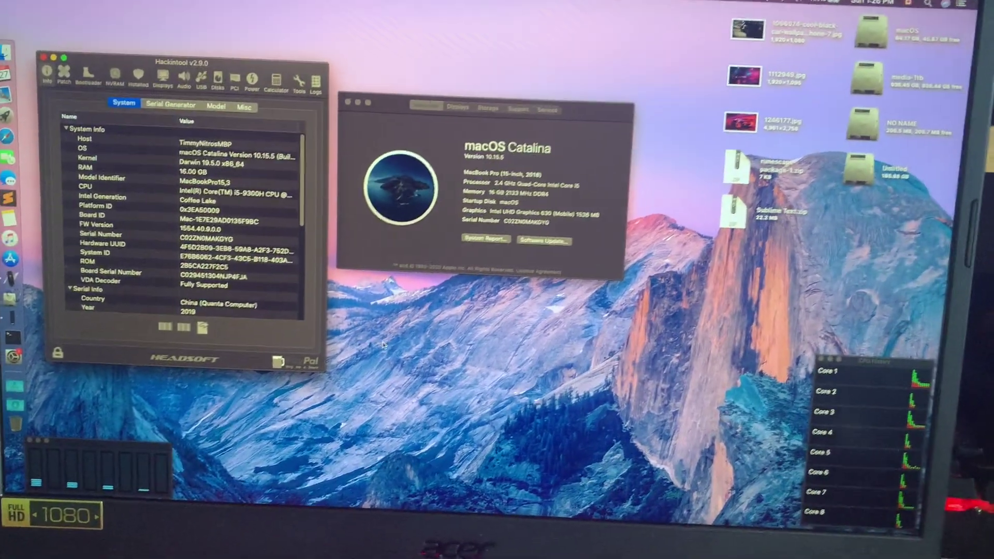
scroll(249, 290, down, 5)
scroll(250, 290, down, 5)
scroll(250, 290, down, 5)
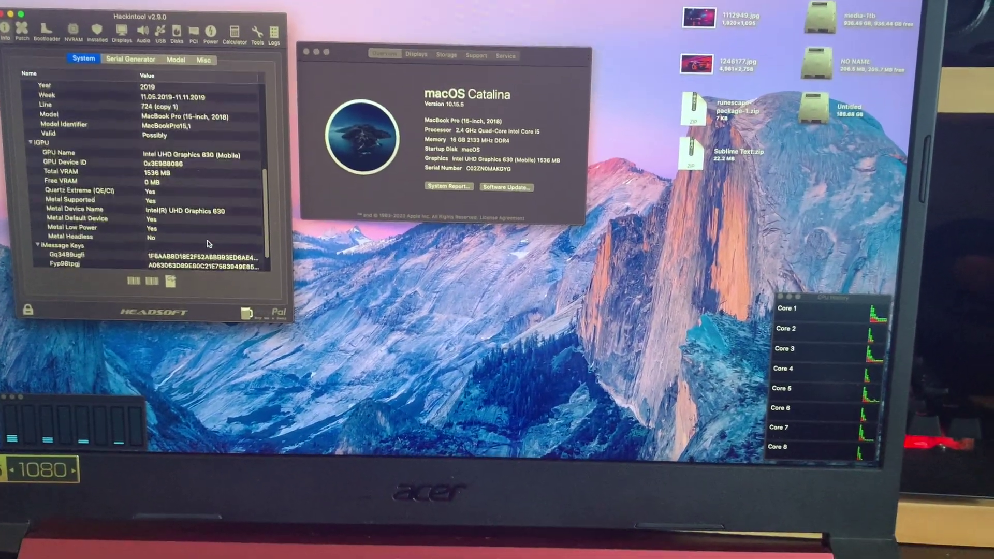
scroll(208, 244, down, 3)
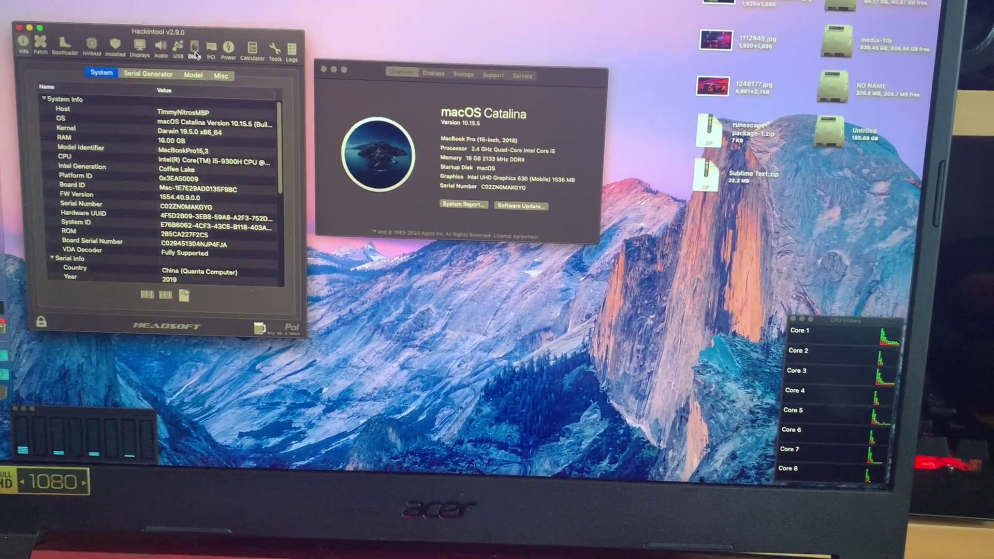
Step: Open Hackintool's Disks view listing the EFI partitions and partition scheme
click(187, 58)
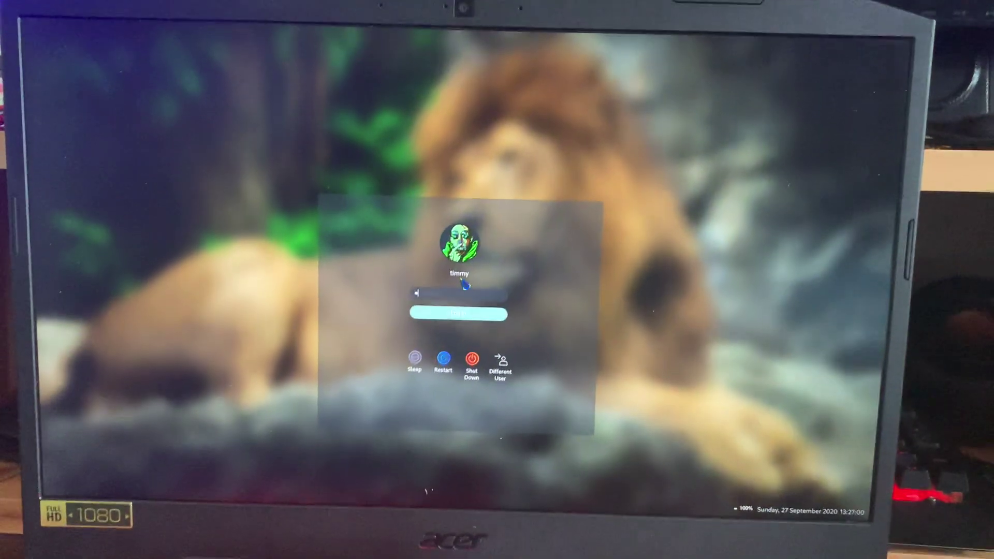
Step: Submit the password on the Arch Linux login screen to start the session
key(Return)
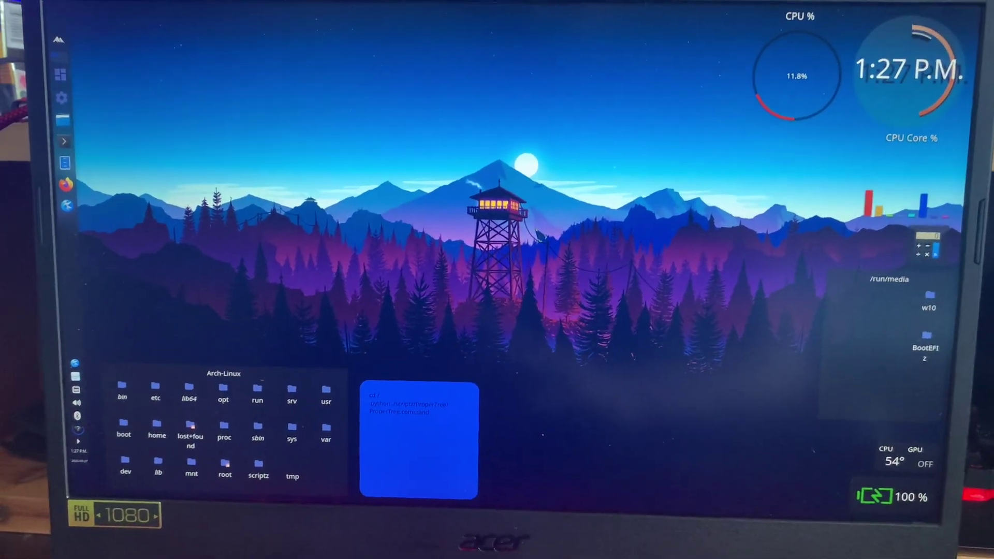
Step: Check the Optimus GPU-switching tray menu, then reopen the Application Launcher
key(super)
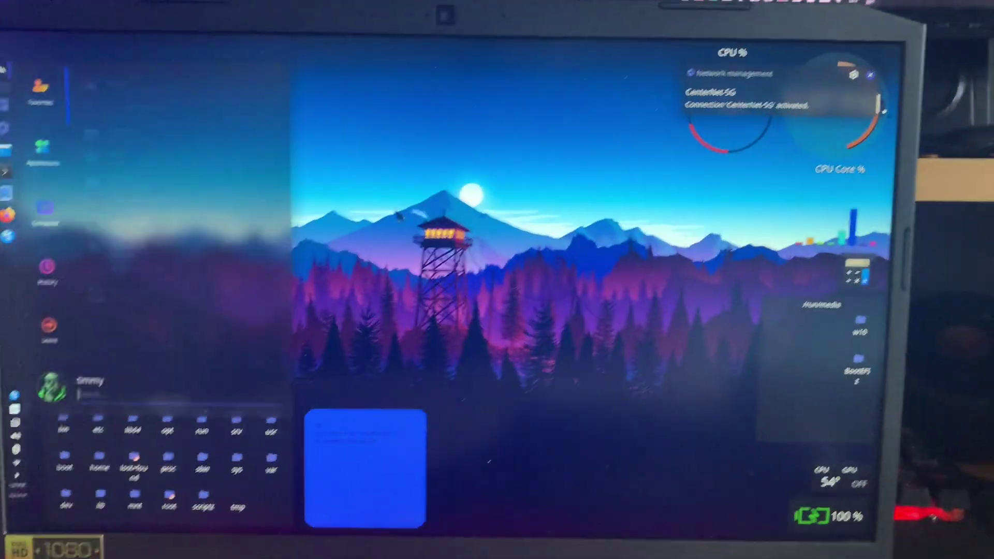
key(Escape)
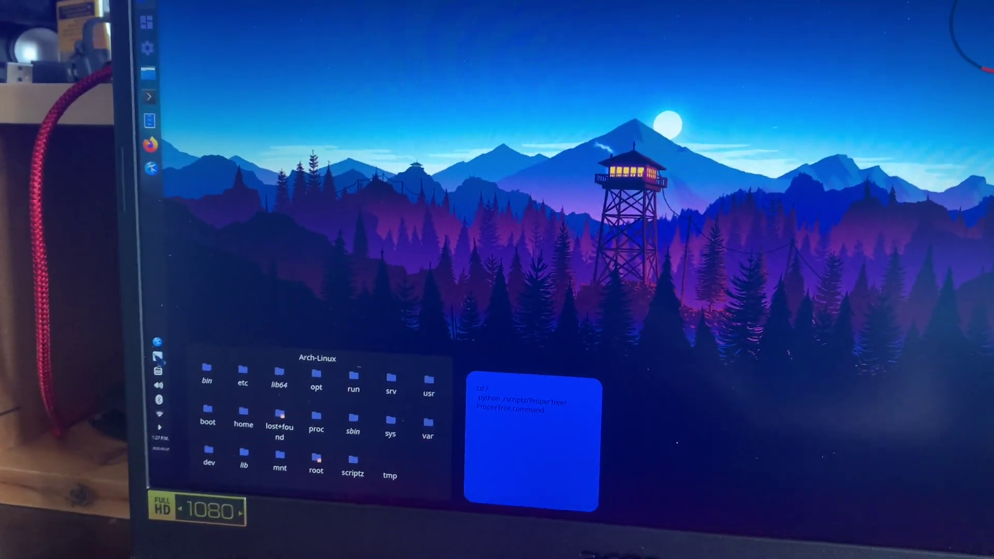
click(158, 356)
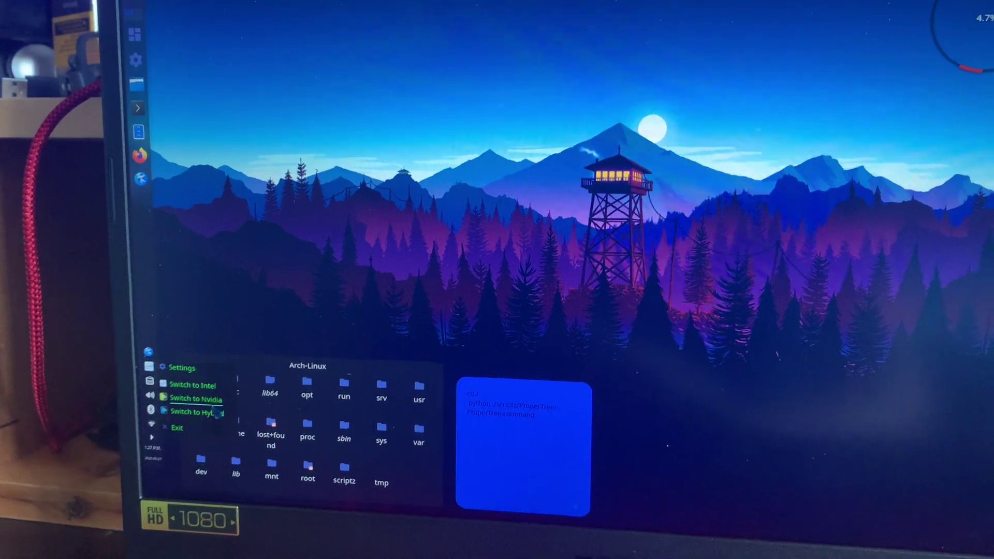
click(181, 291)
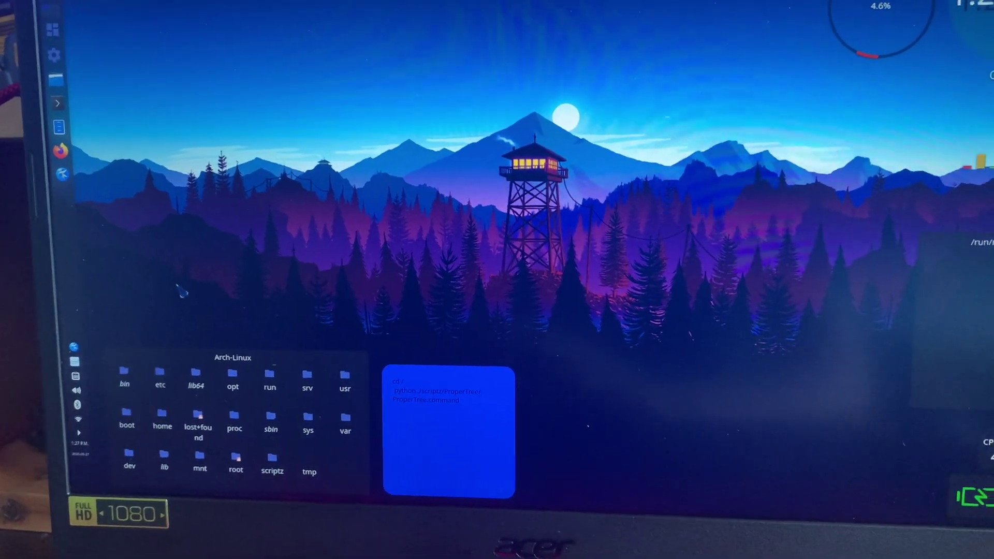
key(super)
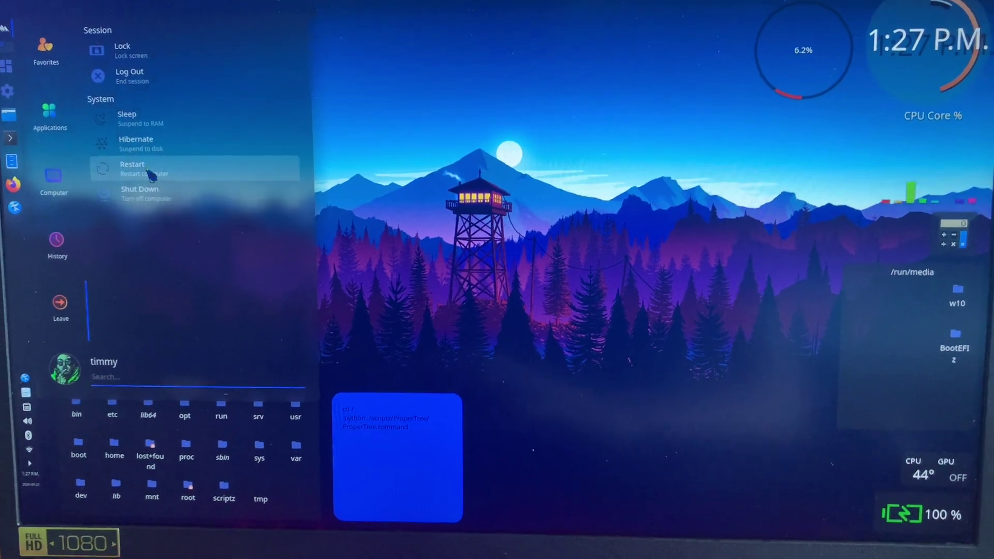
Step: Choose Restart in the Leave section, rebooting through GRUB into Windows 10
click(152, 176)
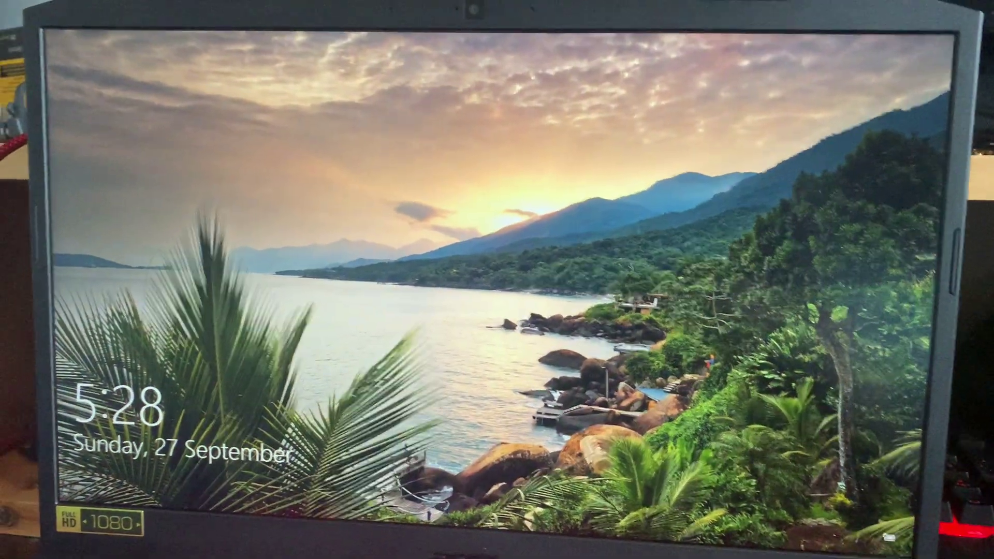
Step: Get past the Windows lock screen and restart the laptop from Start > Power
key(Return)
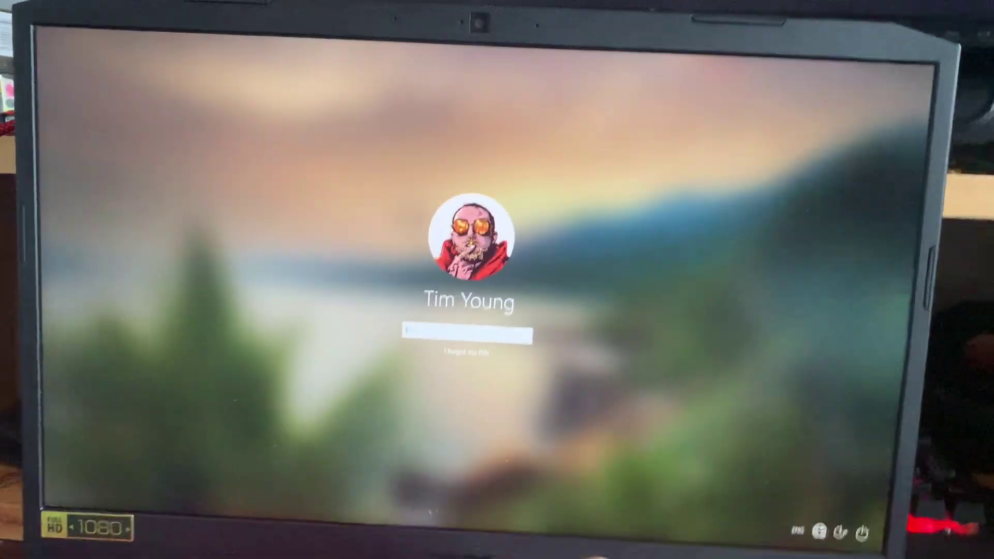
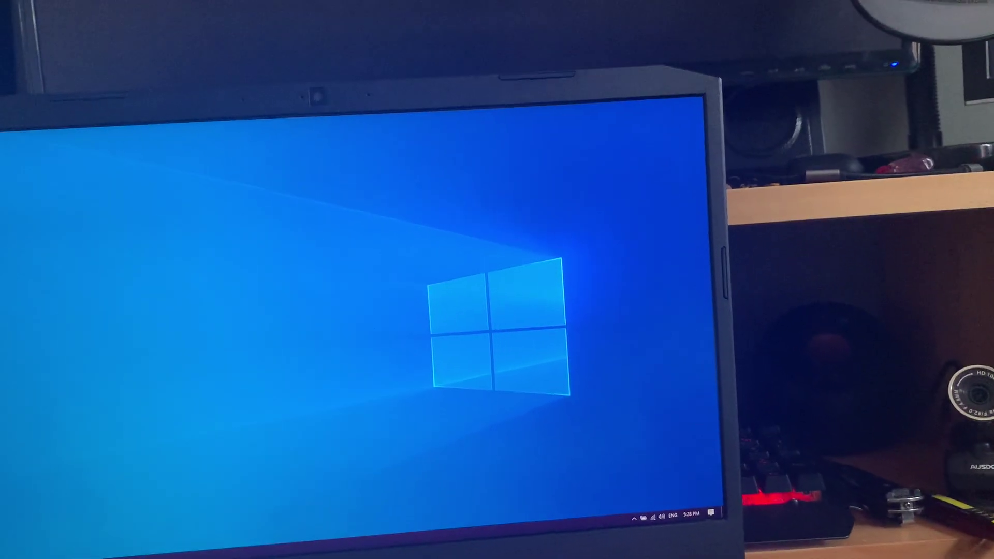
key(super)
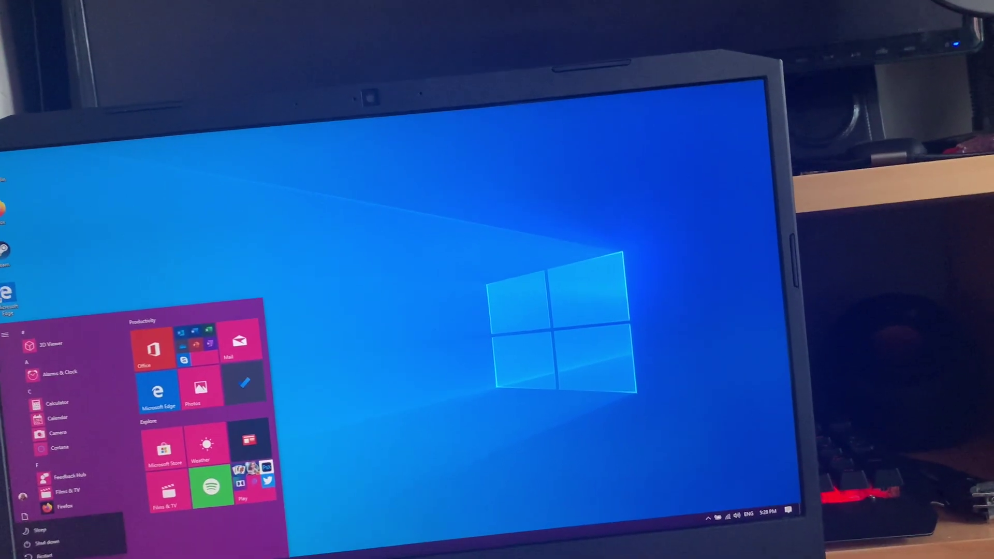
click(44, 555)
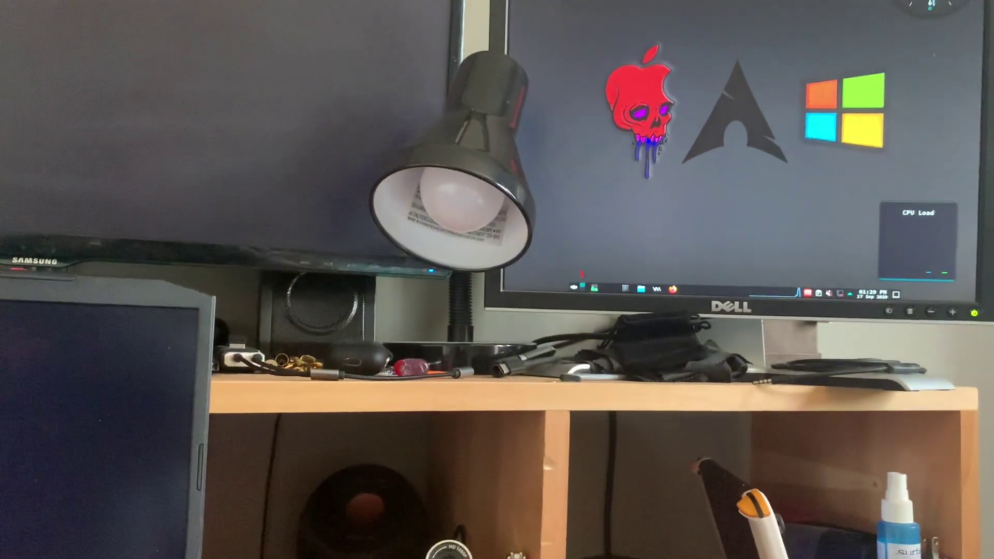
Step: Restart the laptop again from the sign-in screen's power menu, confirming Restart anyway
click(574, 287)
click(642, 245)
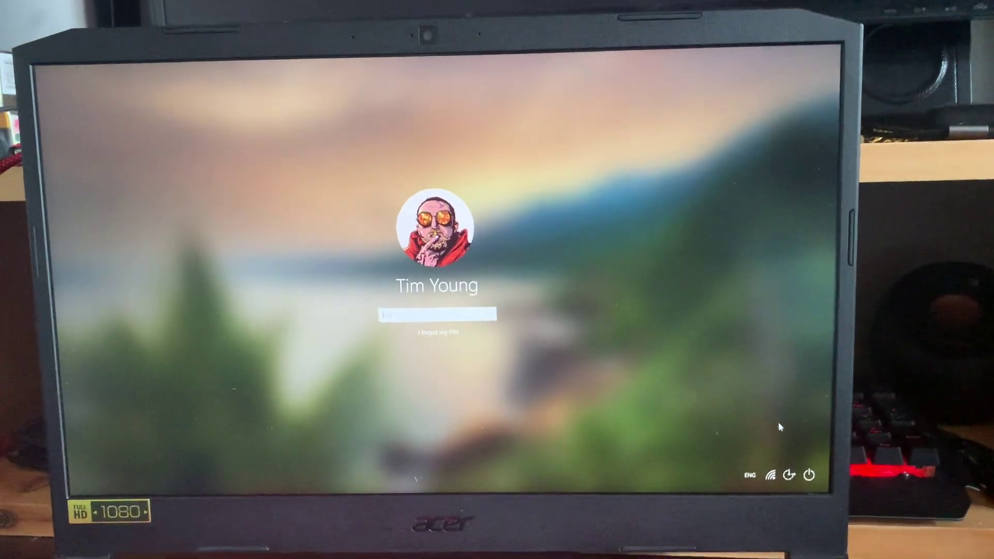
click(805, 476)
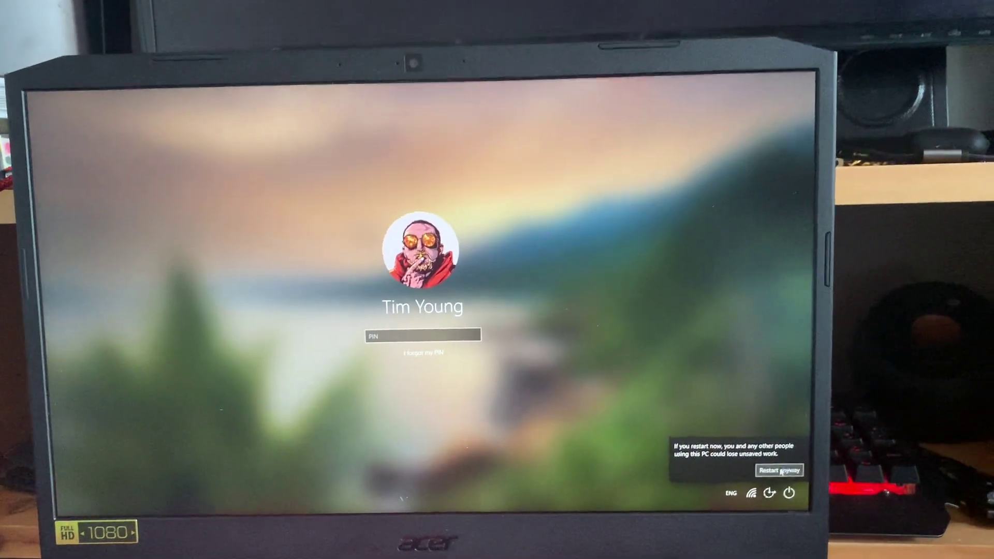
click(824, 442)
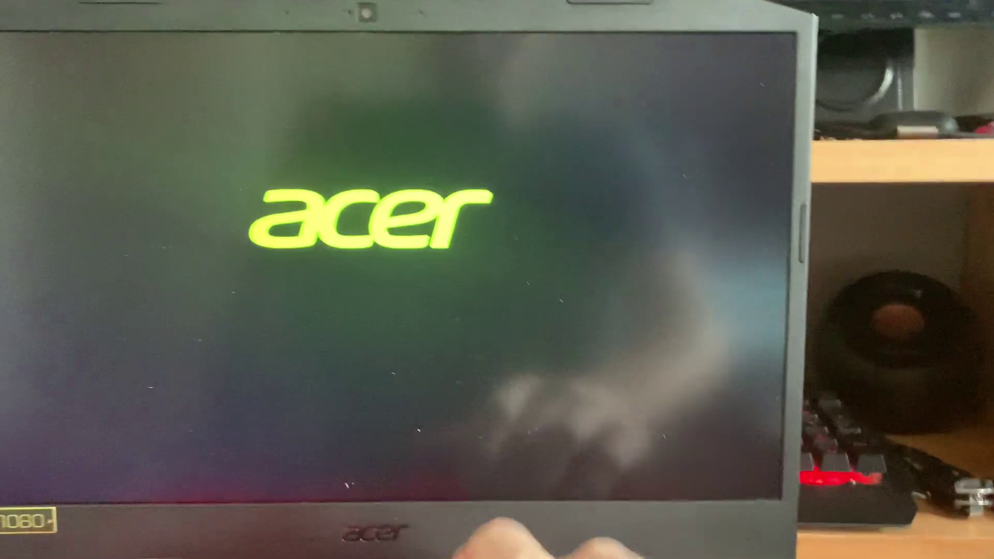
Step: Select the GrubArched entry in Acer Boot Manager to boot into Arch Linux
key(Down)
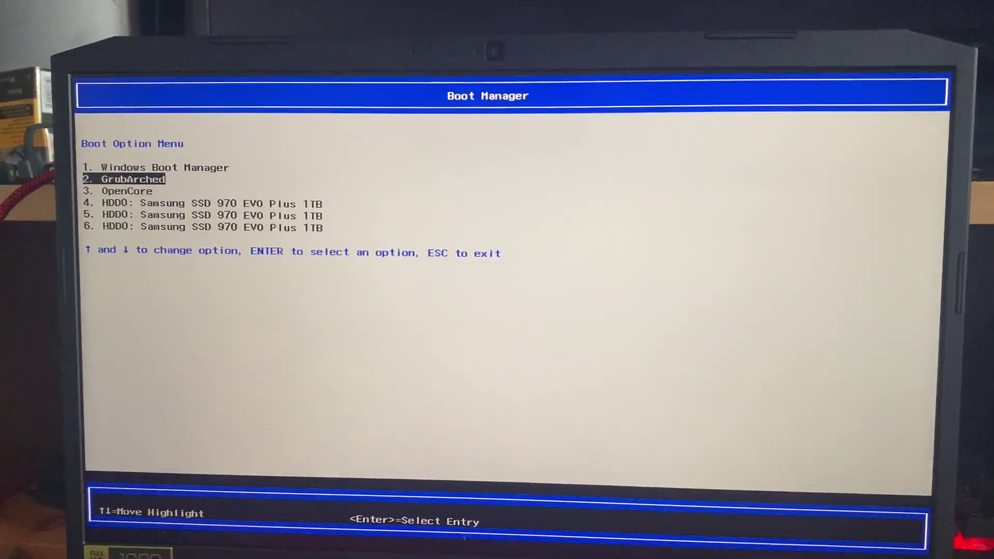
key(Down)
key(Up)
key(Up)
key(Down)
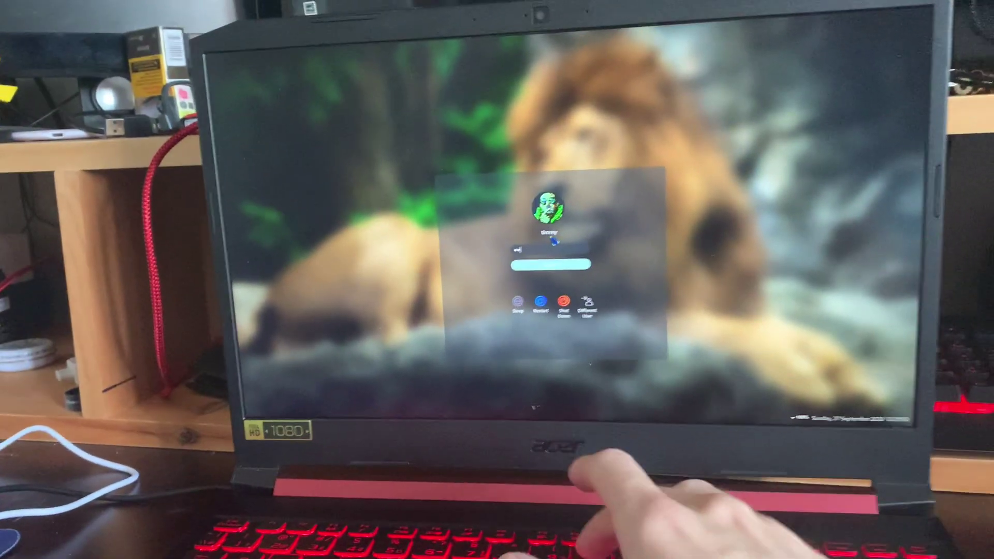
text(****)
Step: Log in to Plasma and choose Switch to Nvidia from the Optimus Manager tray icon
key(Return)
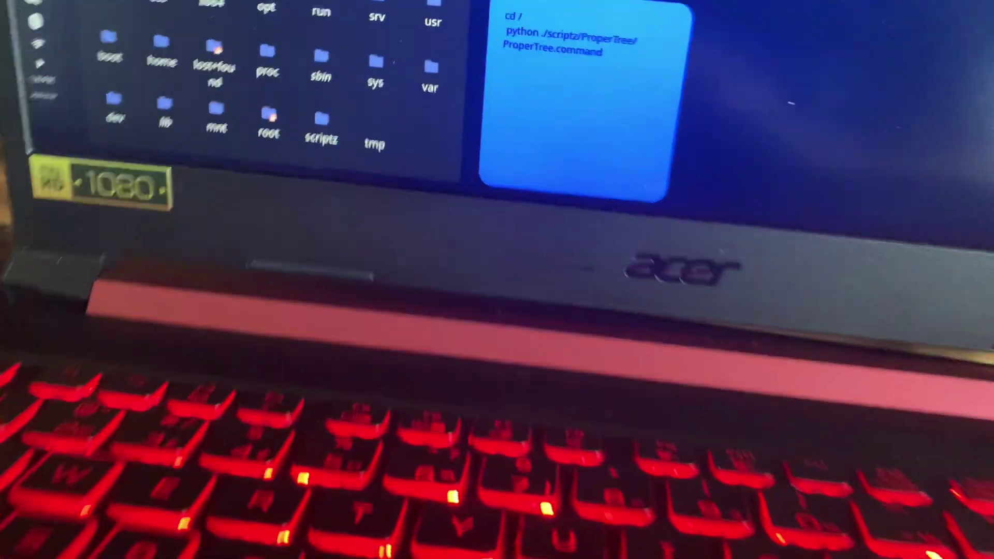
right_click(22, 226)
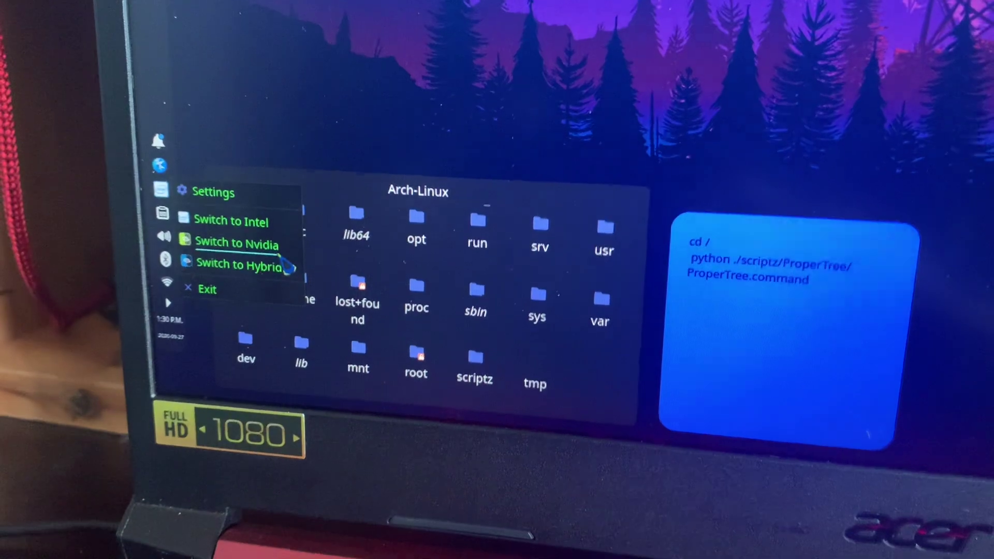
click(272, 229)
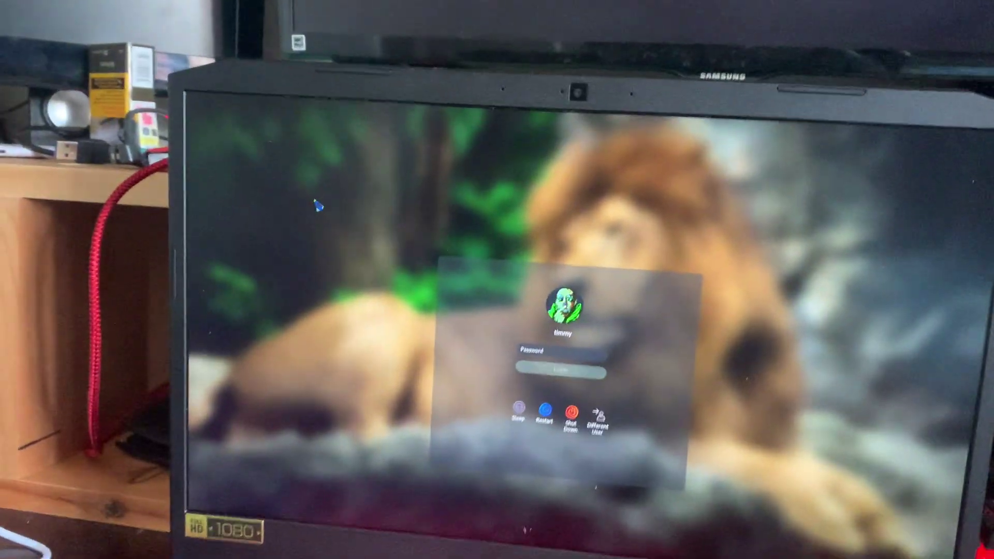
text(••)
Step: Submit the password on the SDDM login screen to reach the Plasma desktop
key(Return)
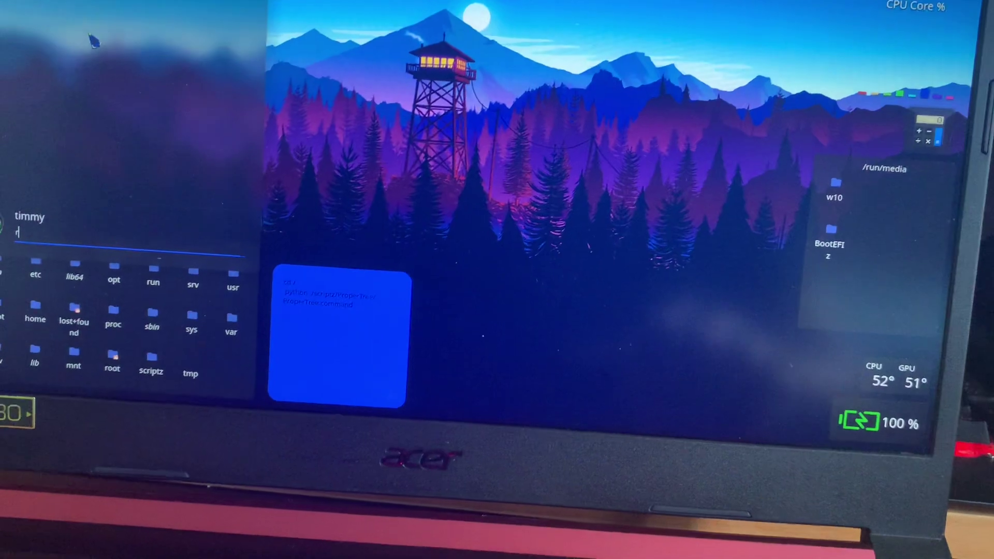
text(u)
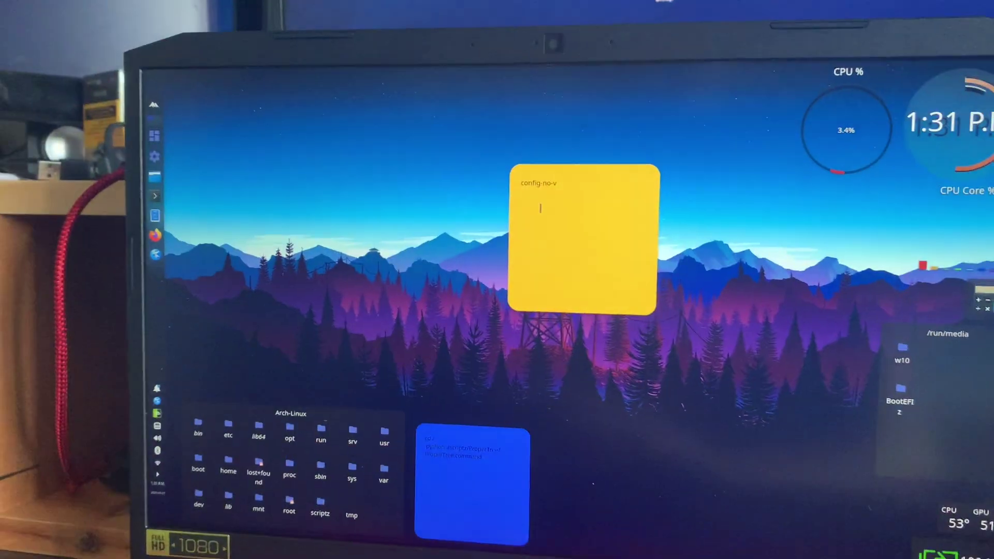
Step: Delete the yellow config-no-v sticky note using its widget handle's trash icon
right_click(482, 94)
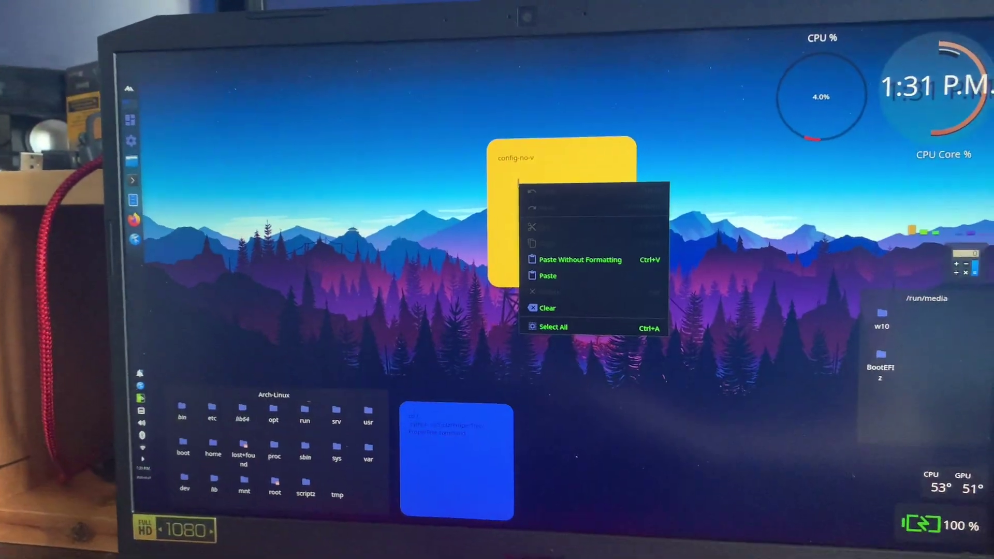
click(544, 287)
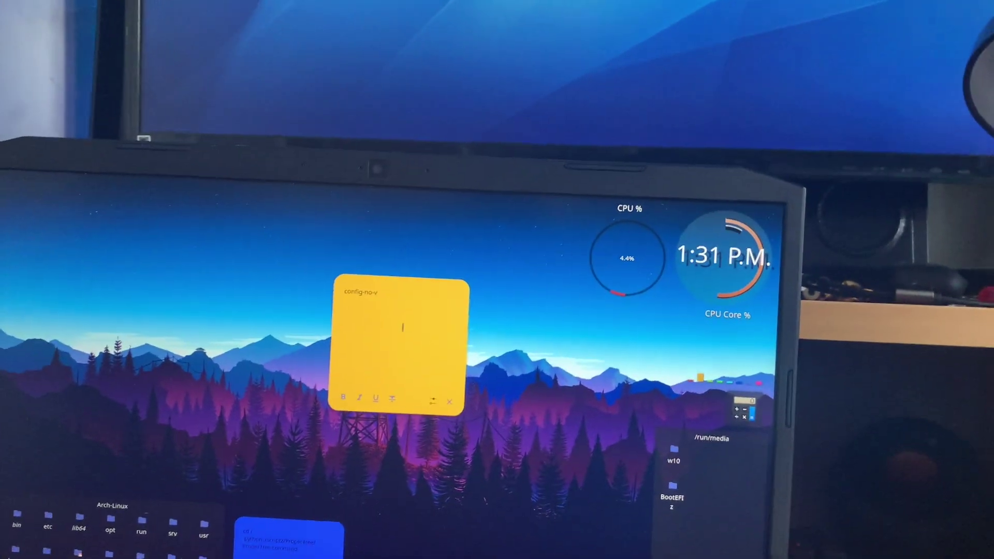
right_click(396, 319)
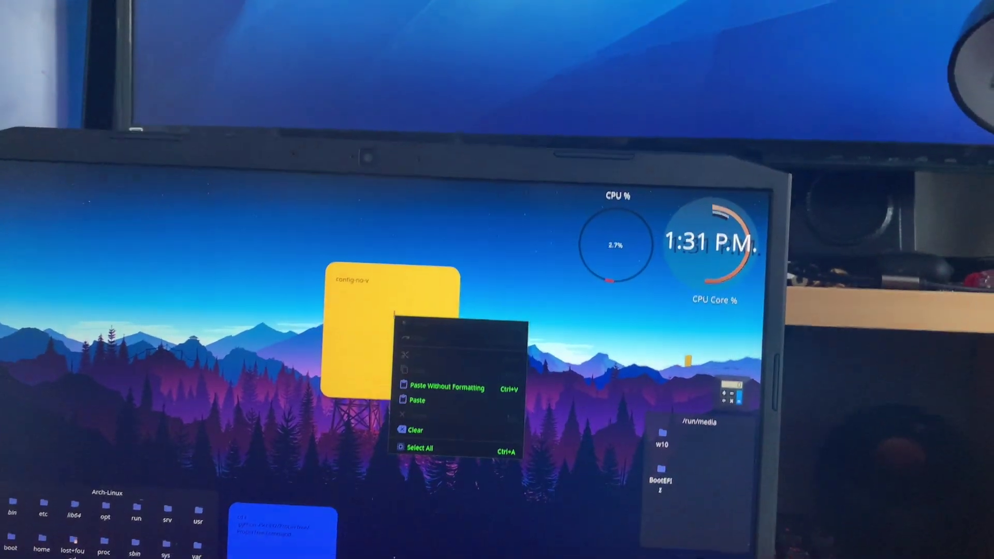
key(Escape)
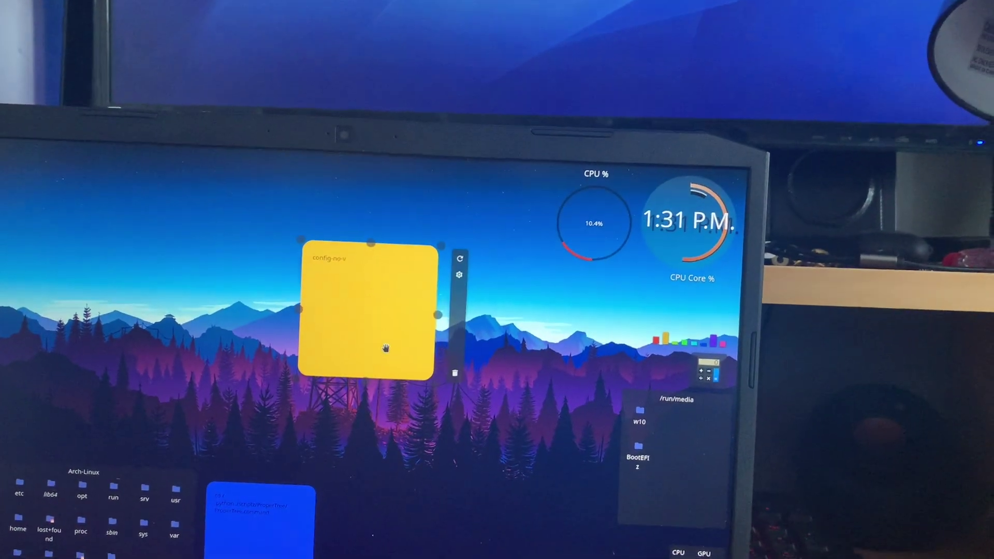
click(456, 372)
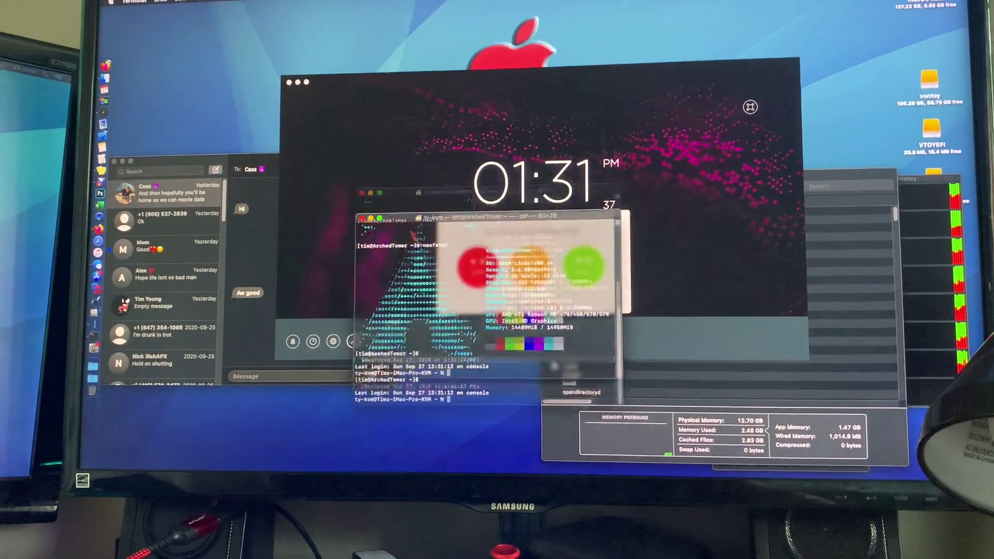
Step: Move the Terminal window to the left monitor, then open Dolphin on the laptop's wallpapers folder
drag(435, 41, 404, 208)
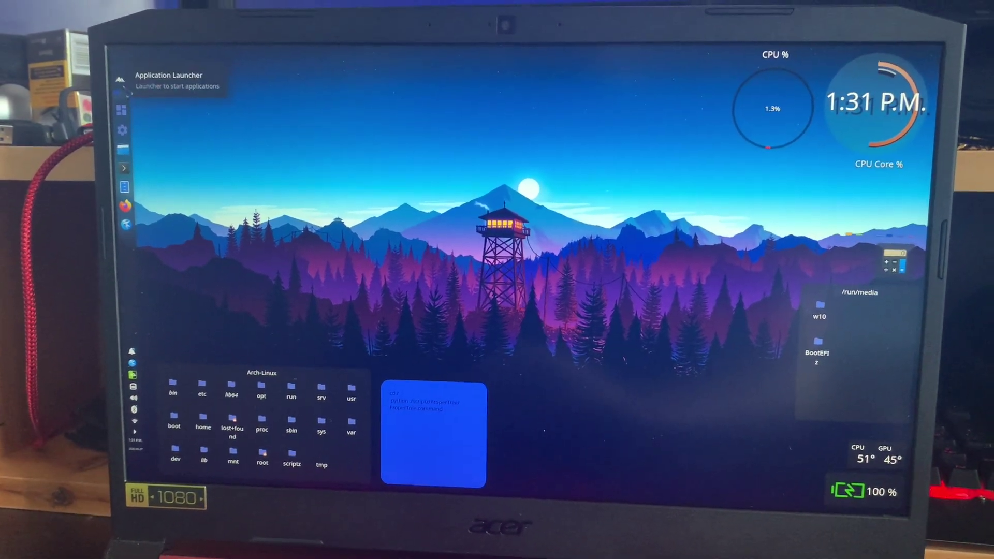
click(119, 80)
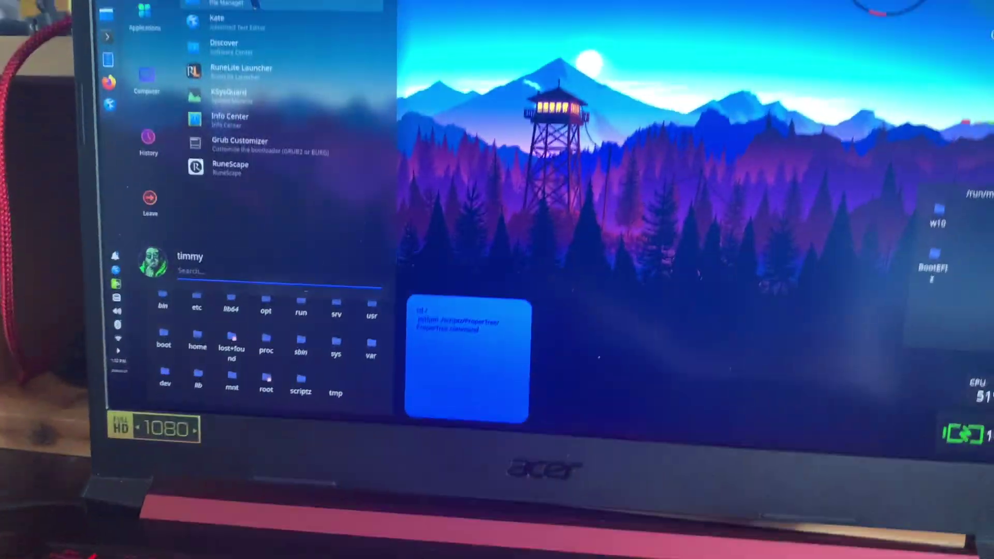
click(233, 3)
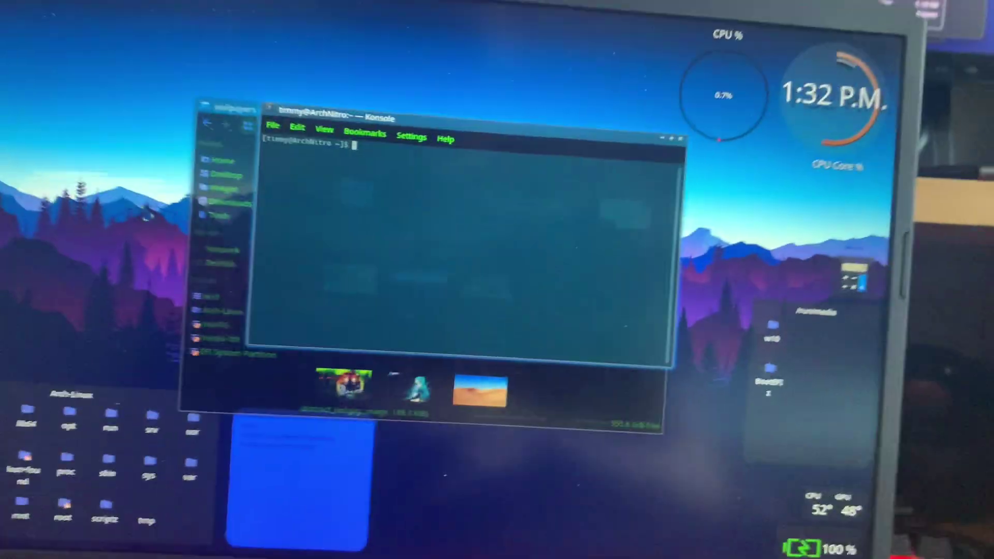
text(ls)
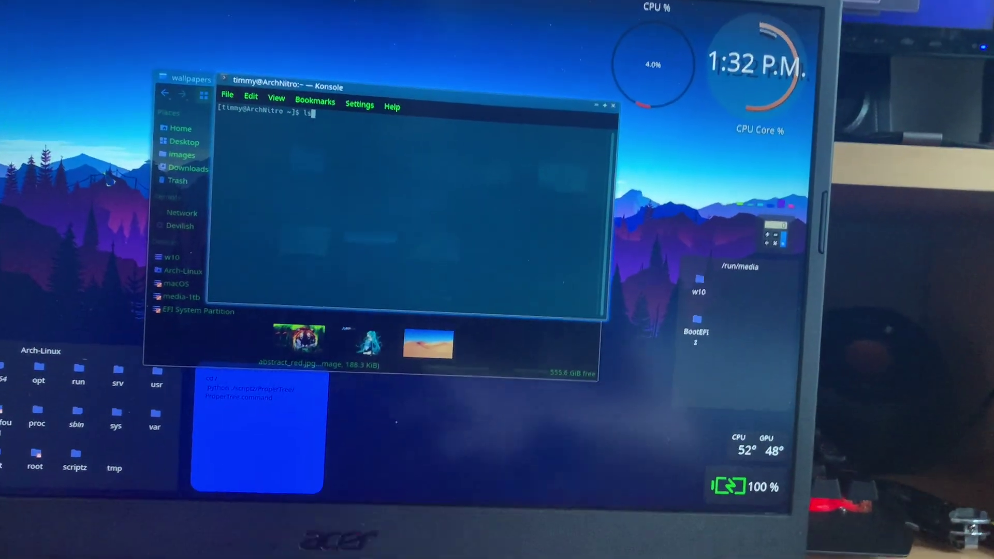
text(blk -f)
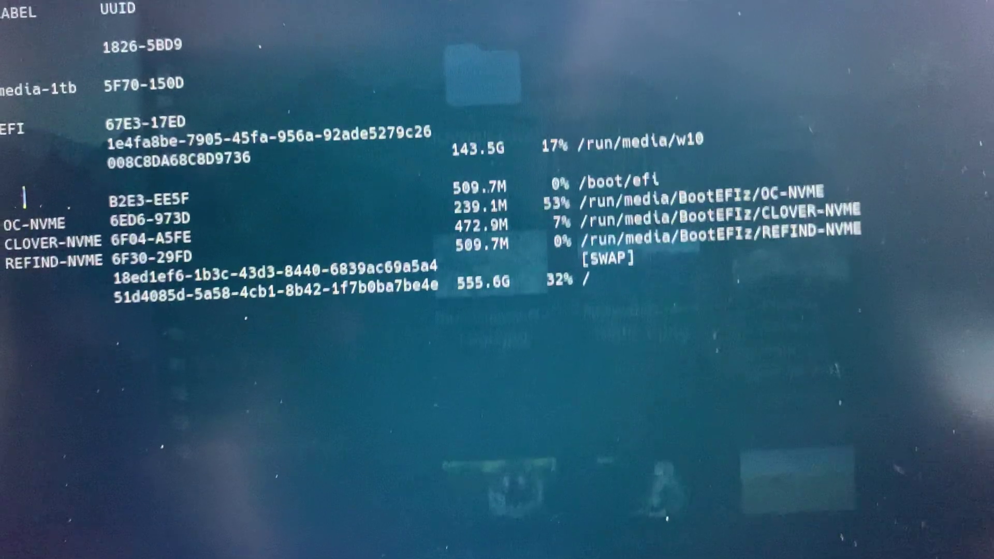
mouse_move(288, 203)
mouse_down()
mouse_move(558, 208)
mouse_move(642, 180)
mouse_up()
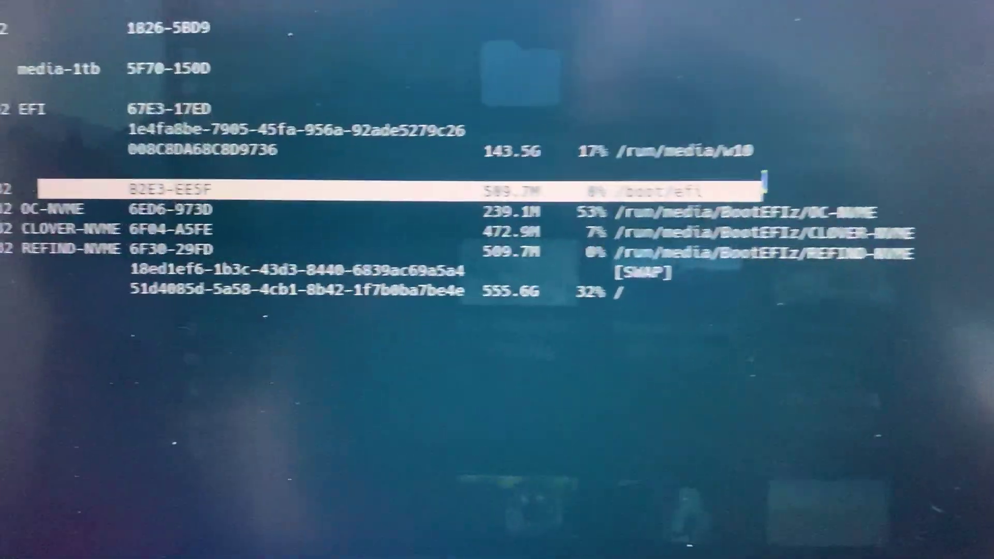
click(764, 184)
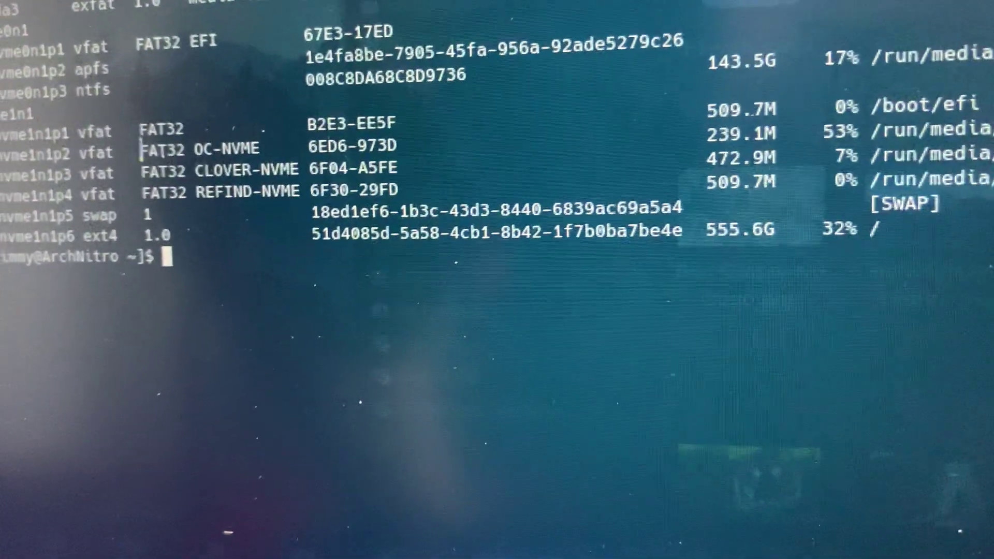
drag(143, 165, 261, 162)
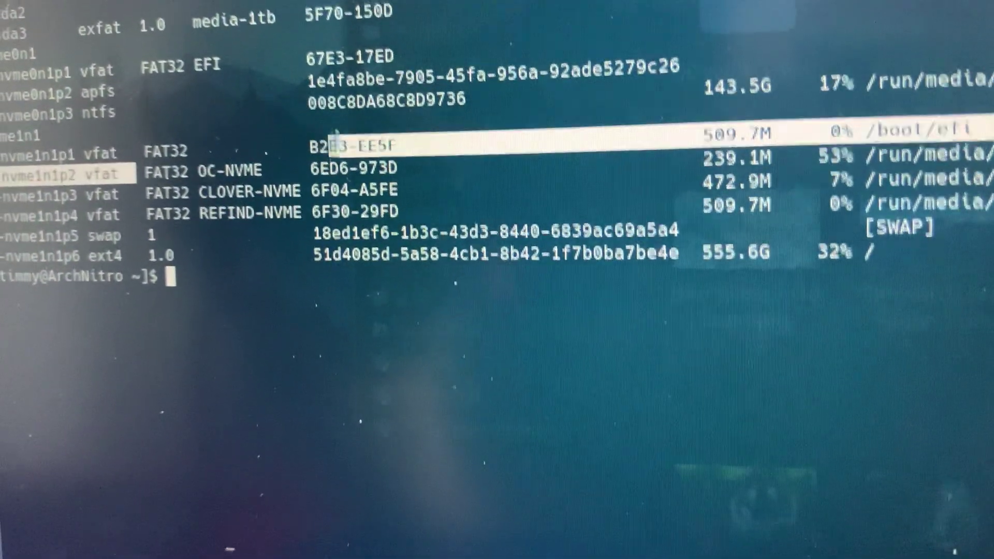
drag(335, 140, 767, 165)
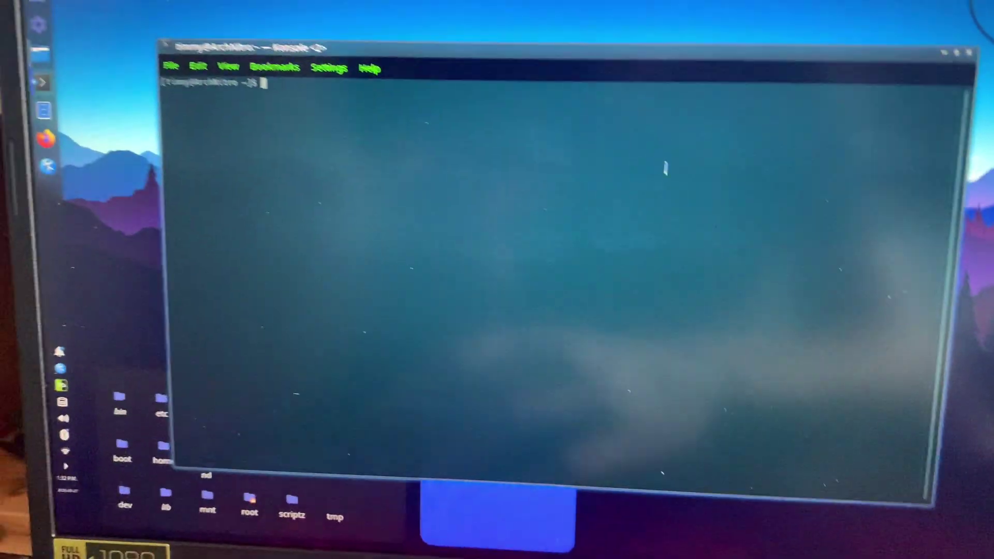
text(sudo m)
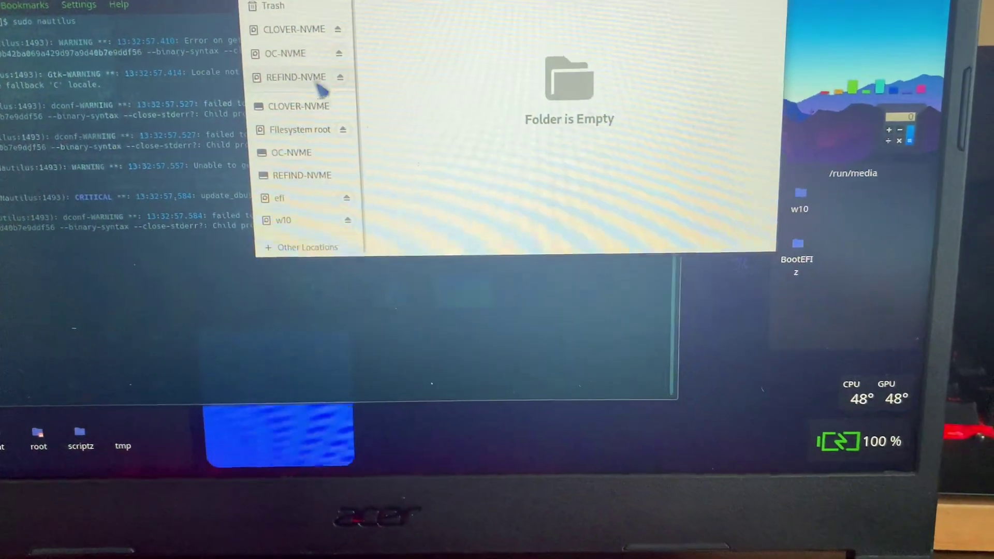
Step: In root Nautilus, browse from / through run and media to the OC-NVME partition
click(284, 128)
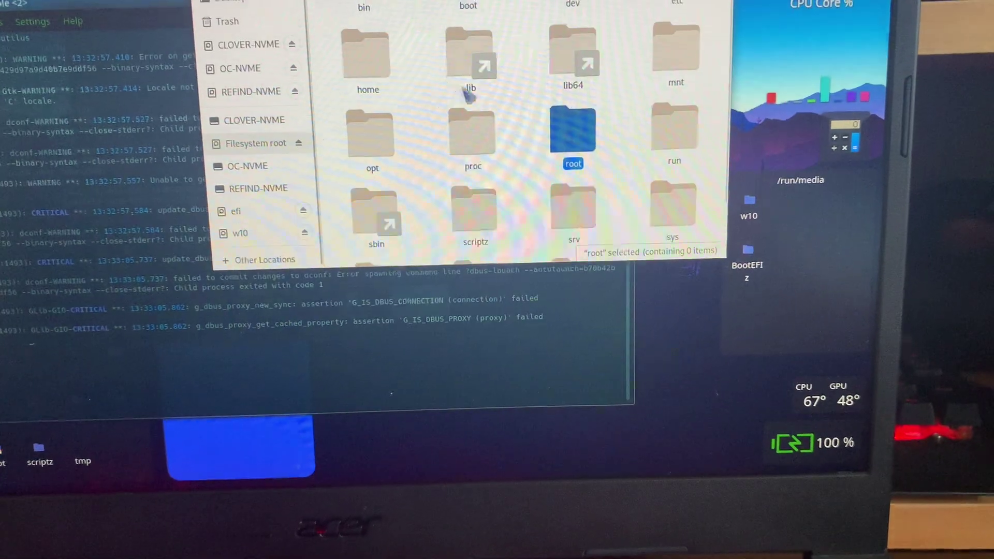
double_click(660, 115)
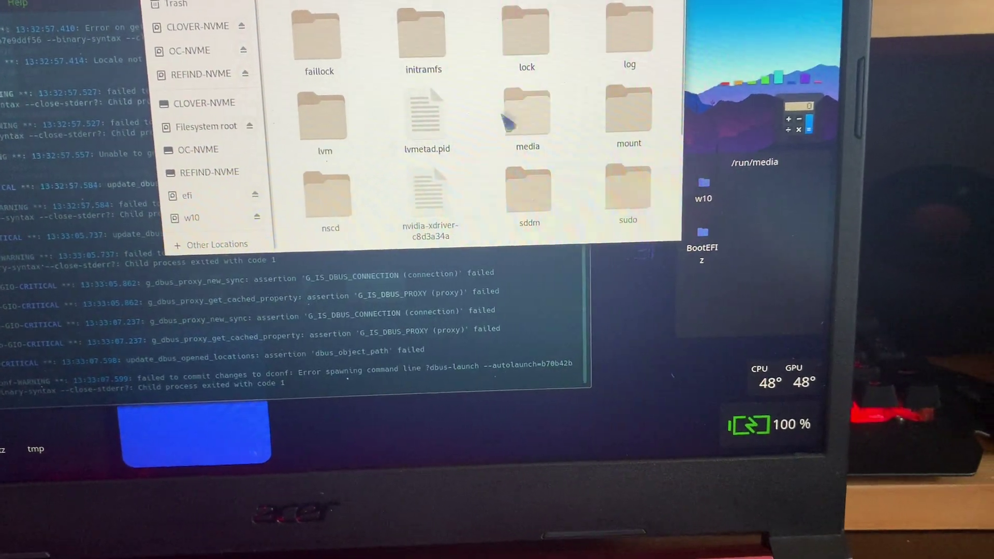
double_click(544, 116)
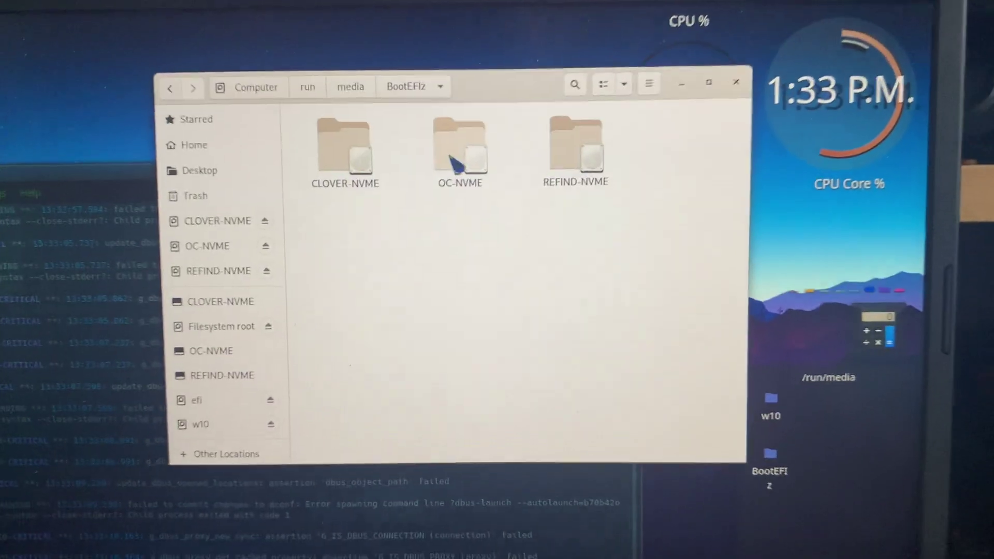
double_click(519, 174)
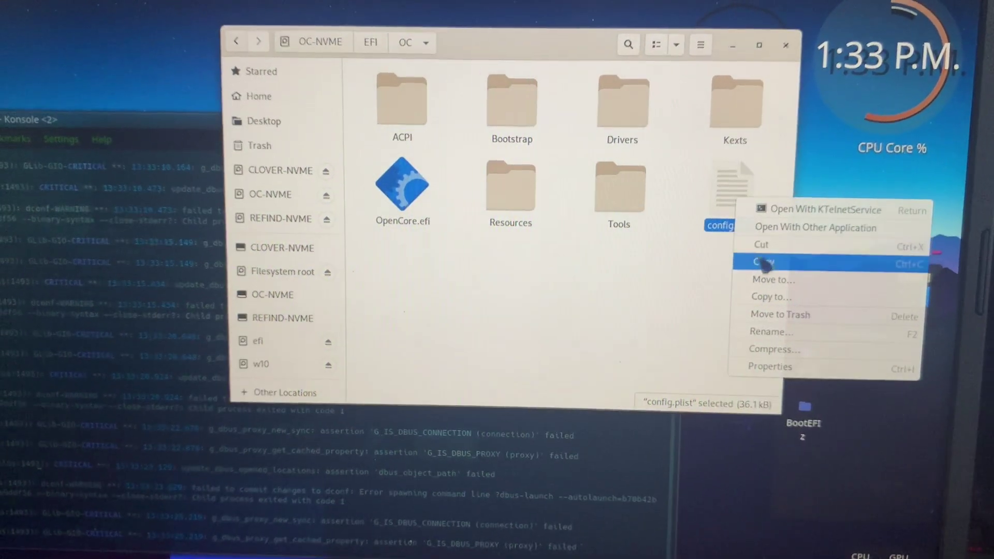
Step: Copy config.plist from the OC folder and paste it onto the desktop
click(751, 274)
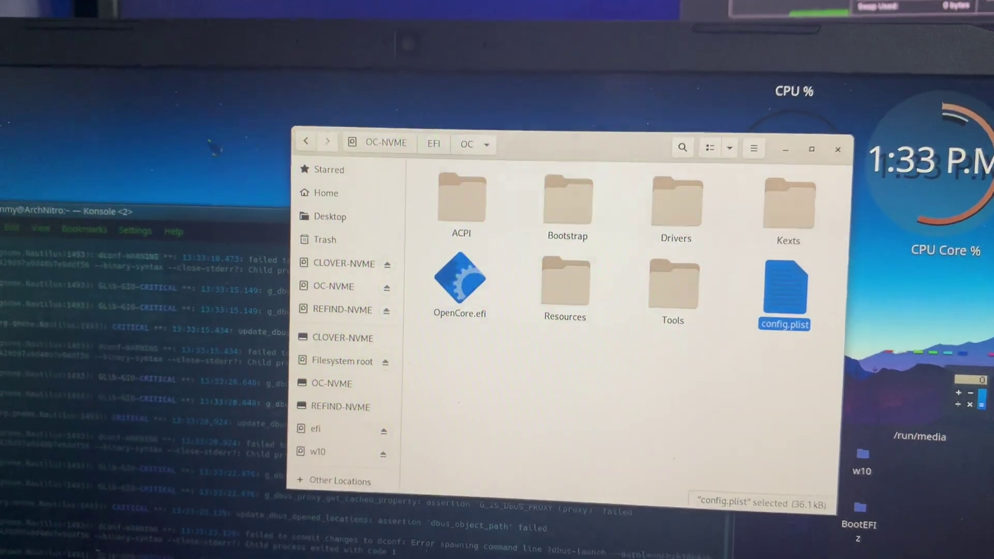
right_click(285, 114)
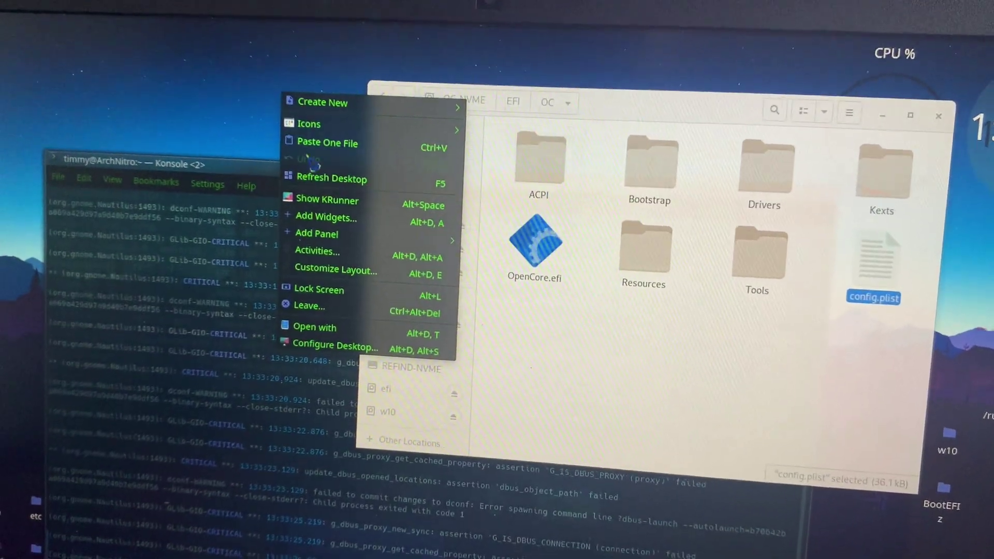
click(353, 171)
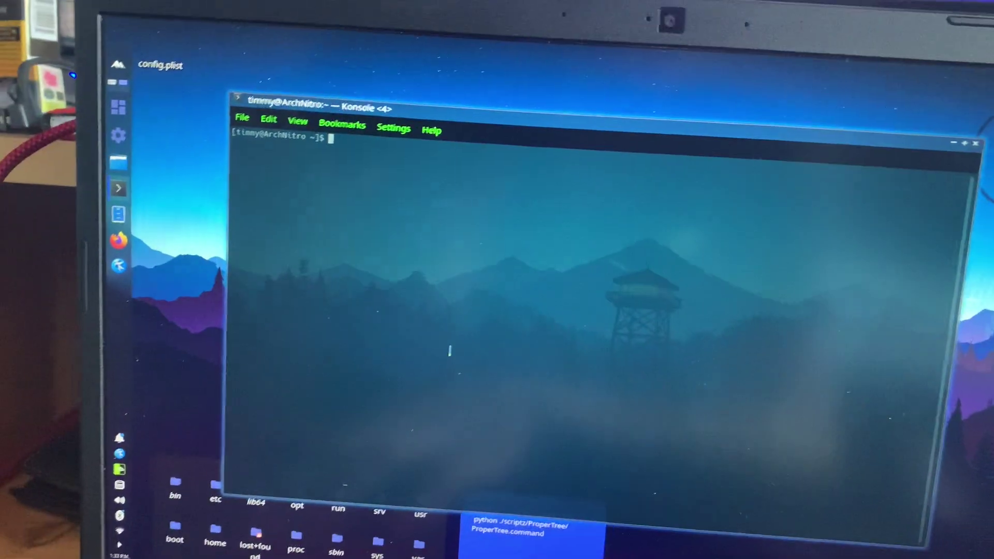
Step: Launch ProperTree from / and browse its file picker to /home/timmy/Desktop
key(Return)
text(python ./scripts/ProperTree/ProperTree.command)
key(Return)
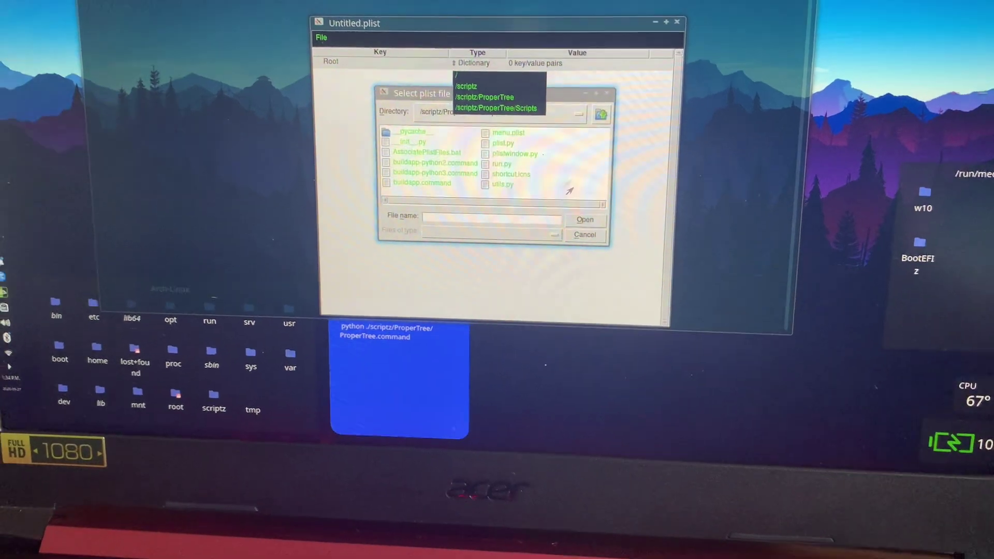
click(470, 69)
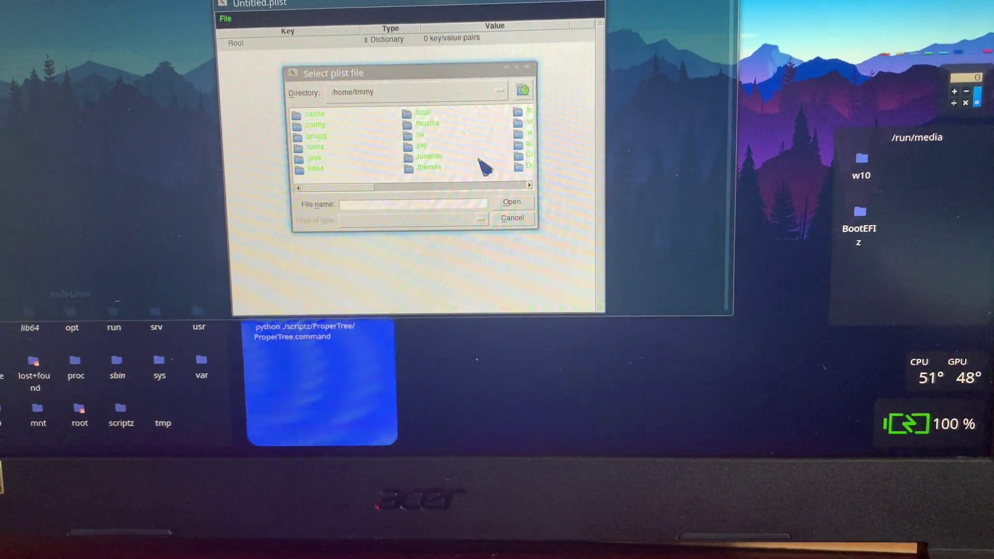
drag(509, 190, 451, 192)
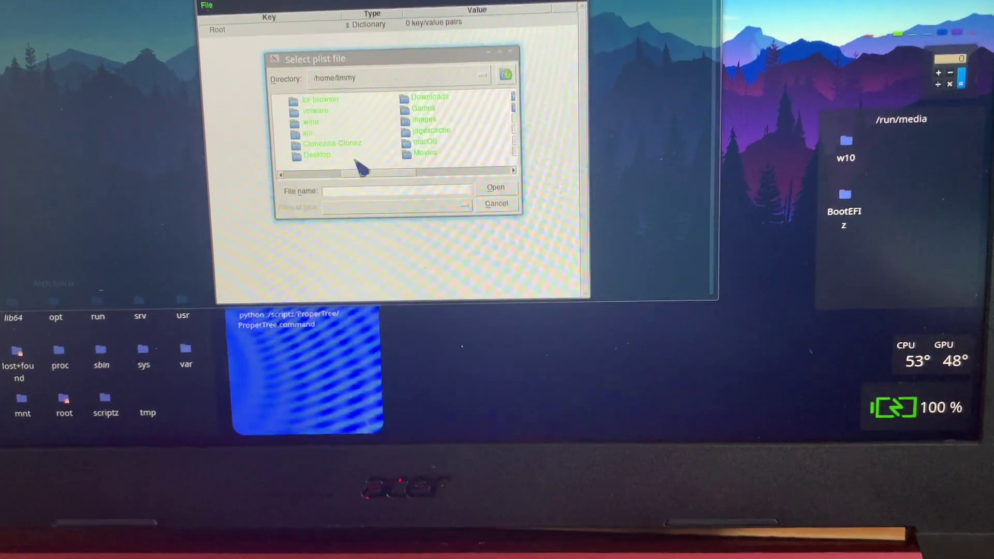
double_click(317, 154)
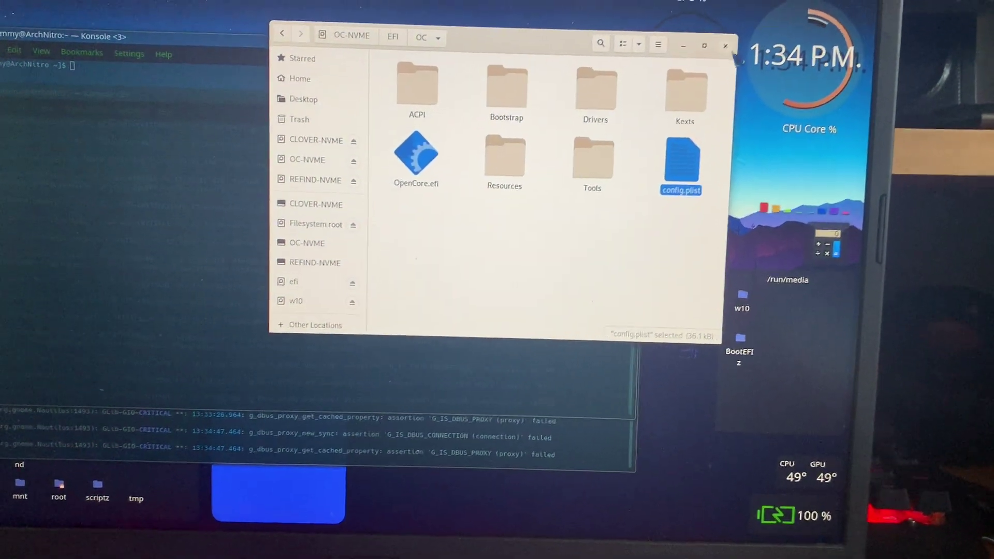
Step: Close root Nautilus, list partitions with lsblk -f, and bring up the neofetch summary
click(741, 25)
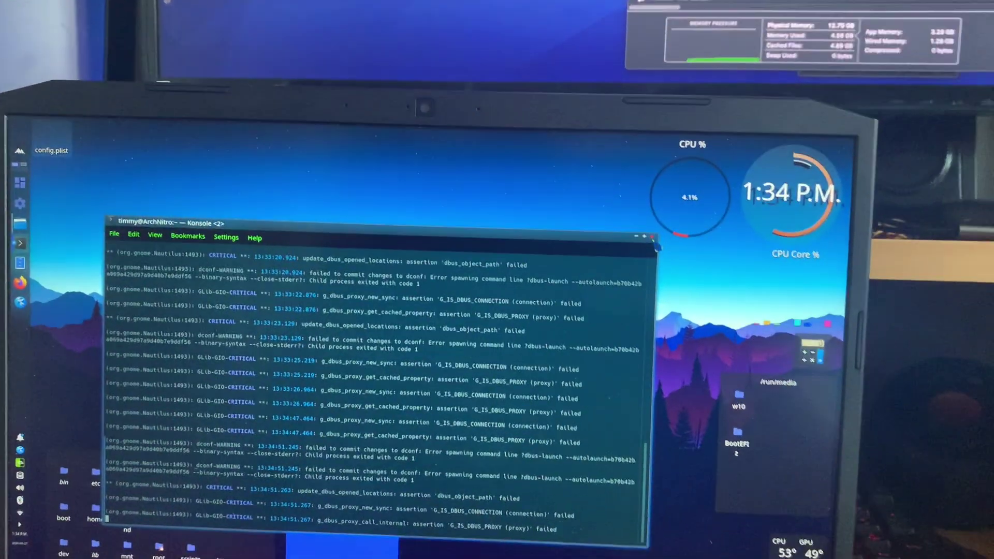
text(lsblk -f)
key(Return)
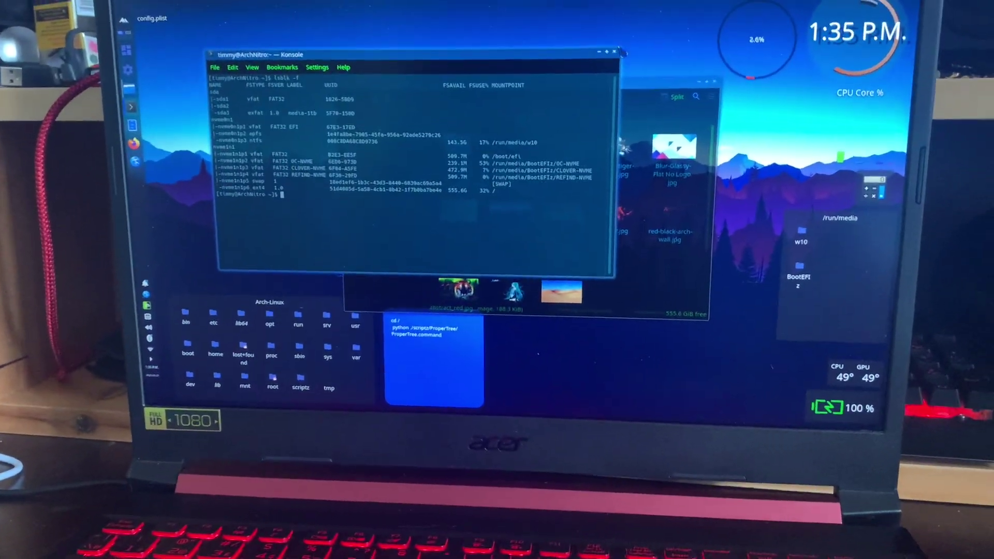
key(alt+Tab)
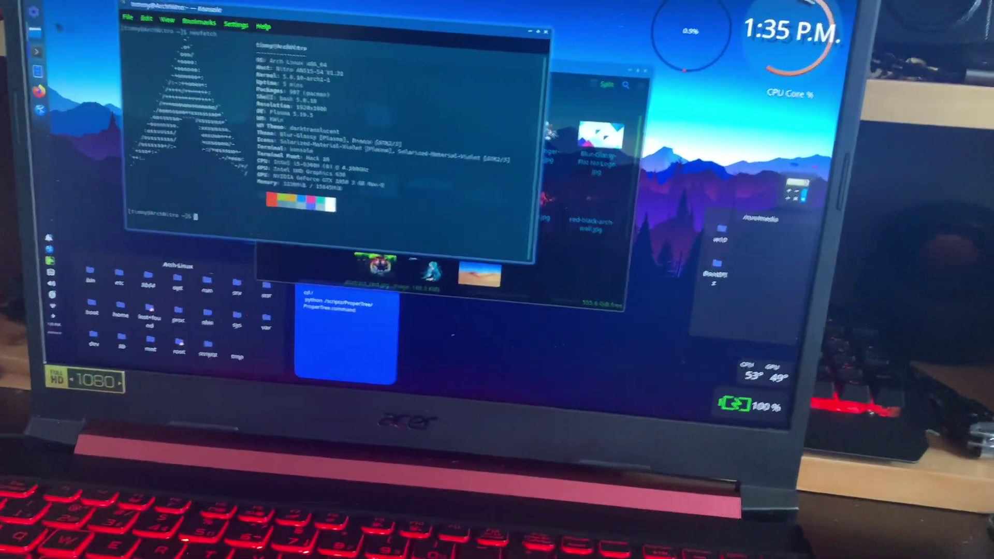
Step: Switch from Konsole's neofetch output to Dolphin browsing the Devilish share
key(alt+Tab)
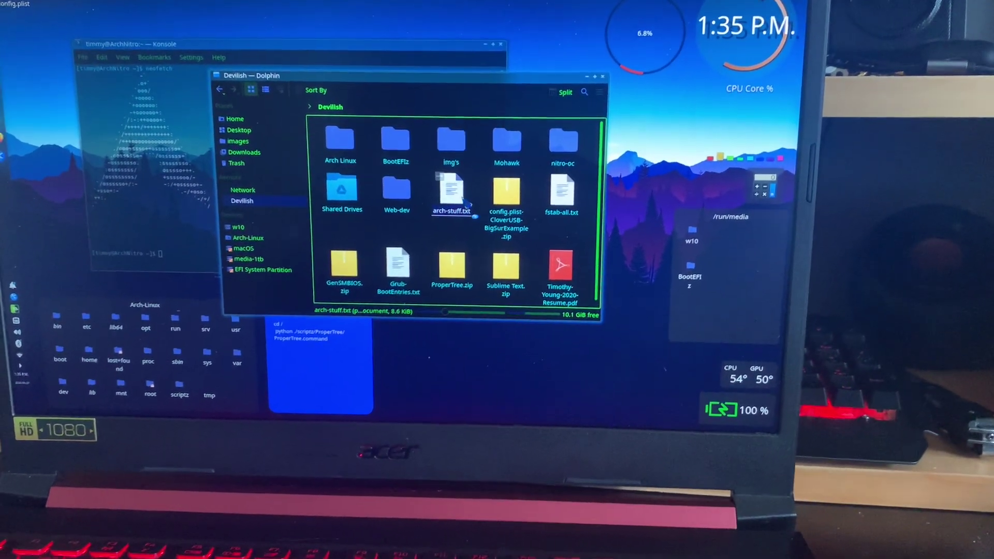
Step: Open arch-stuff.txt from the Devilish share in Kate
click(466, 204)
key(ctrl+q)
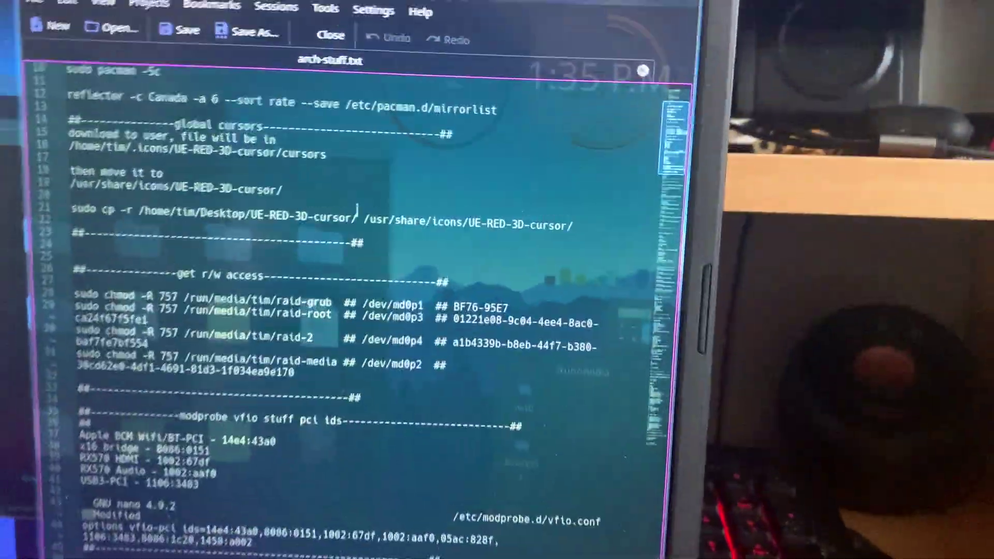
scroll(357, 211, down, 3)
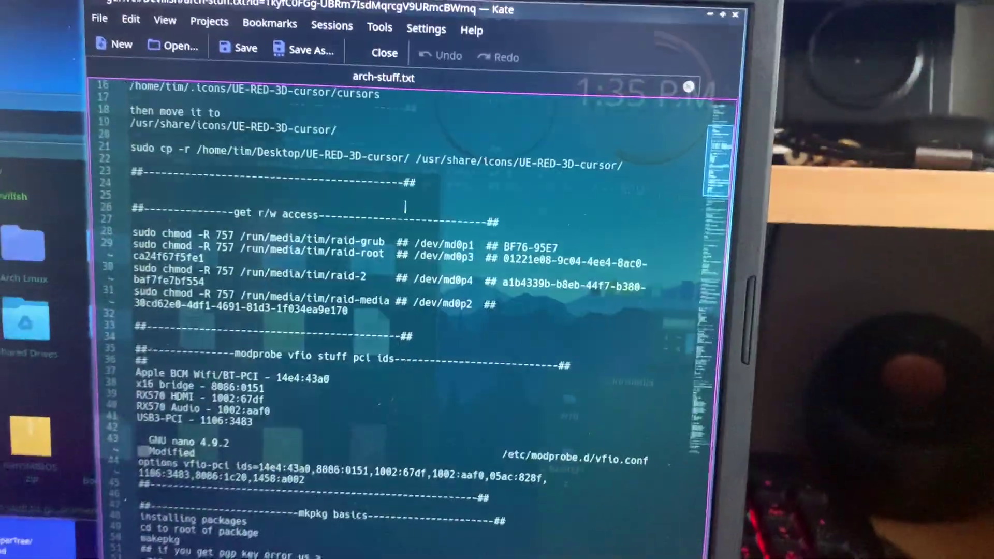
scroll(358, 210, down, 7)
scroll(358, 210, down, 7)
scroll(358, 209, down, 10)
scroll(427, 189, down, 10)
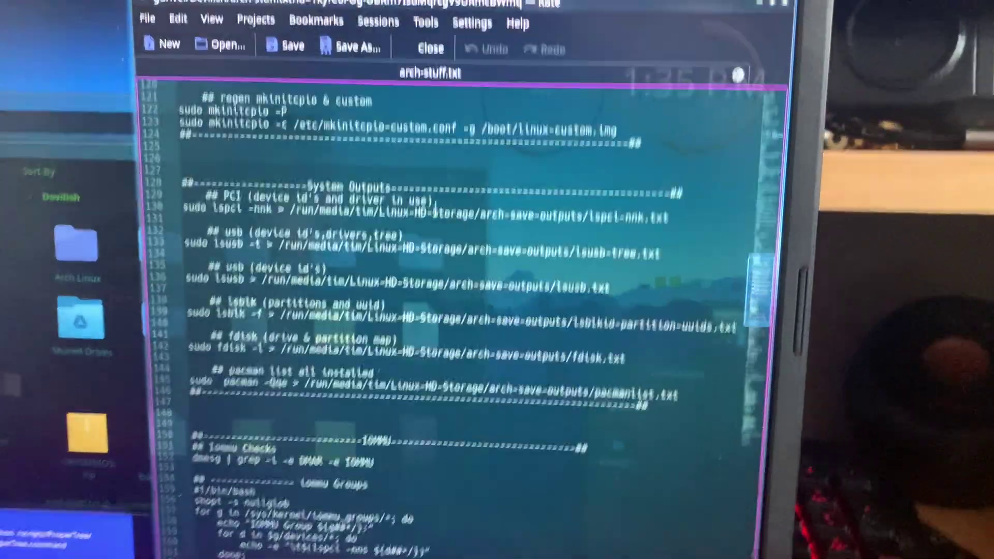
scroll(427, 189, down, 10)
scroll(425, 203, down, 3)
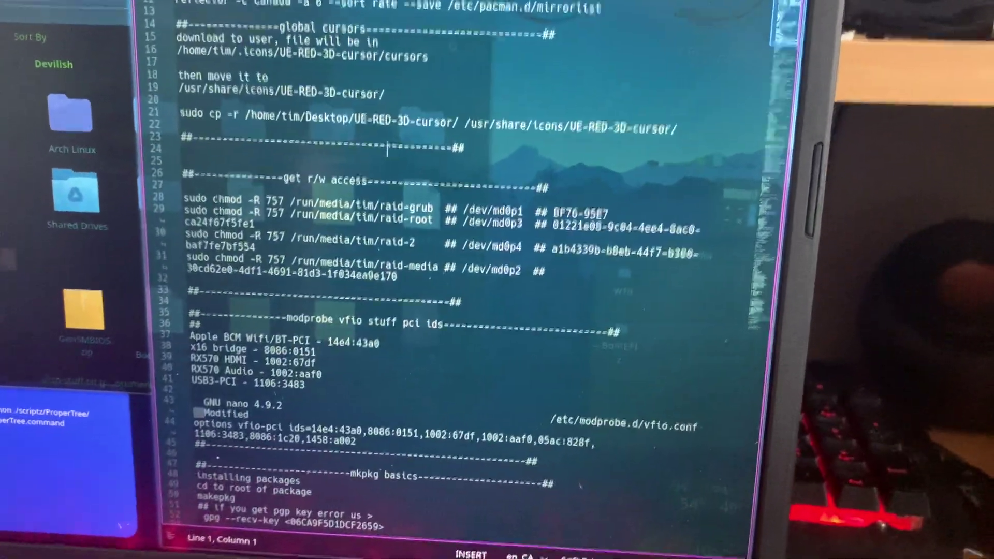
scroll(387, 194, up, 2)
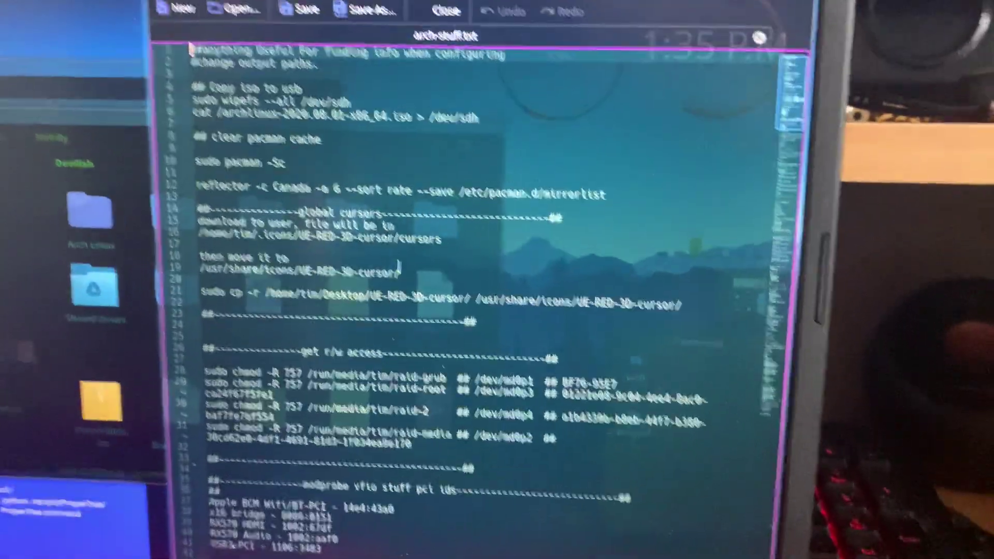